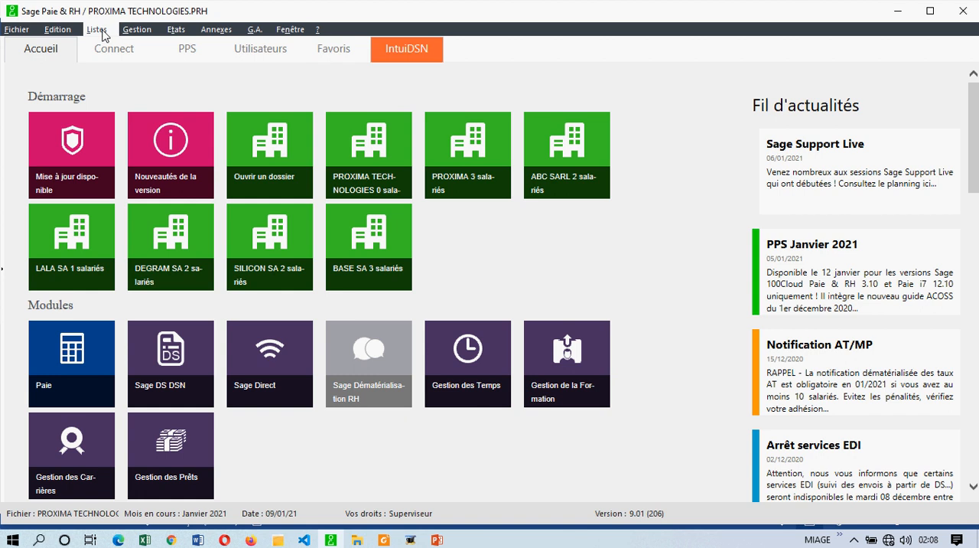
left_click(100, 32)
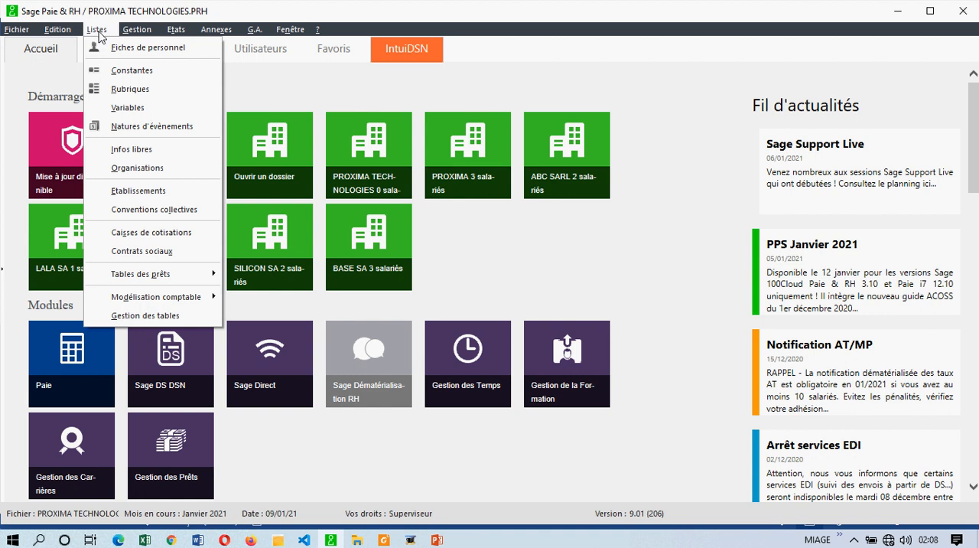
left_click(97, 31)
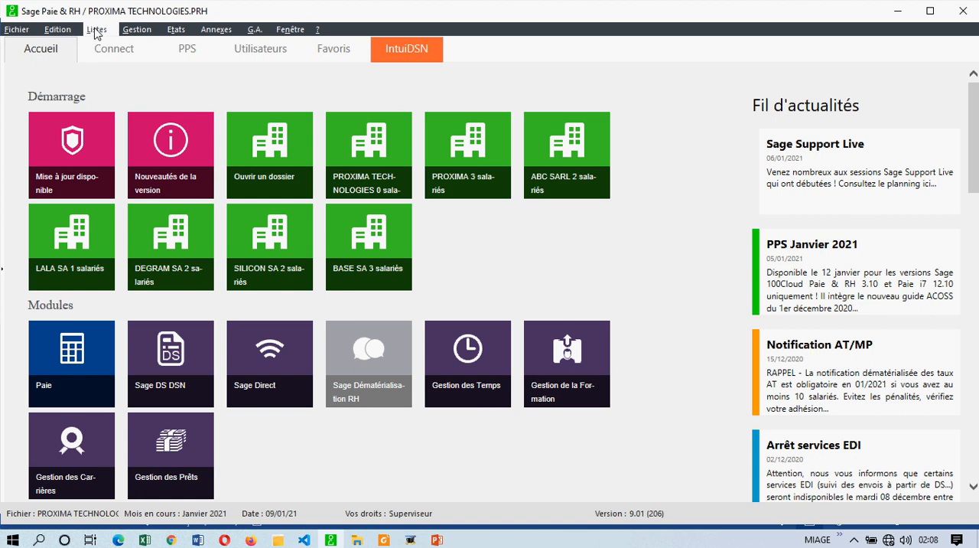
left_click(98, 31)
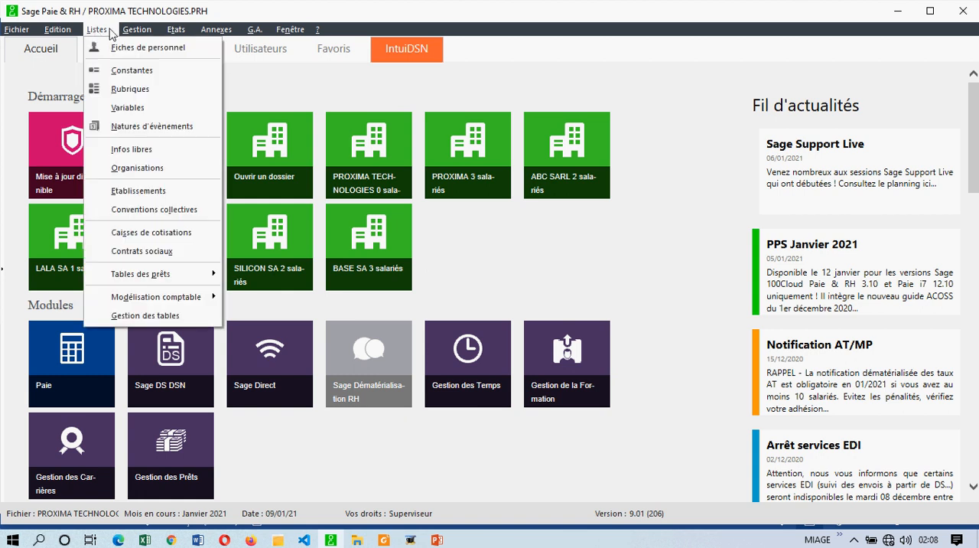
mouse_move(130, 36)
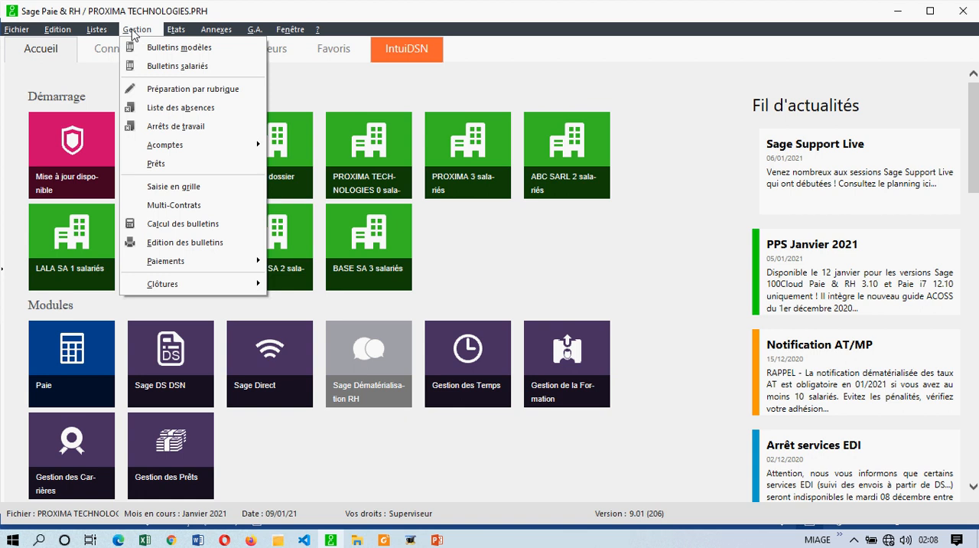
mouse_move(97, 35)
mouse_move(176, 37)
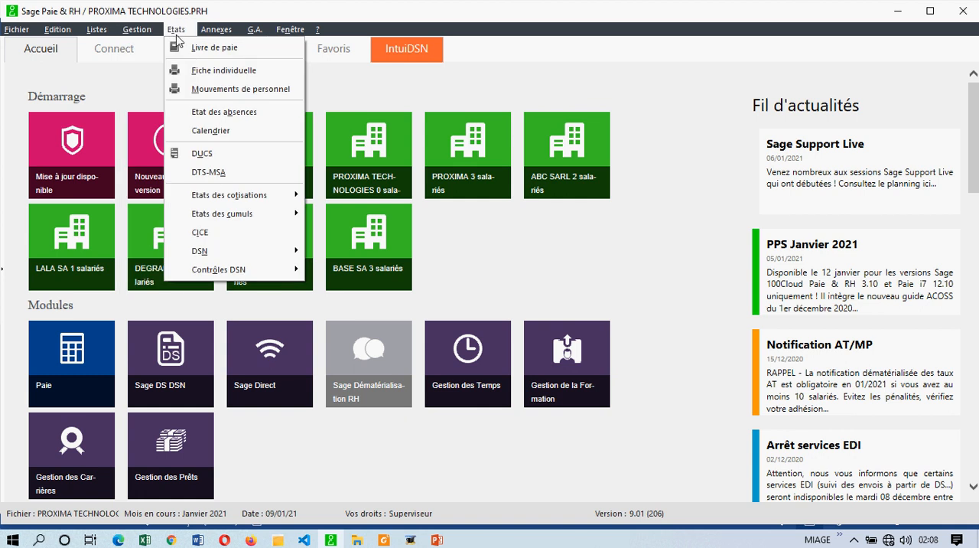
mouse_move(209, 40)
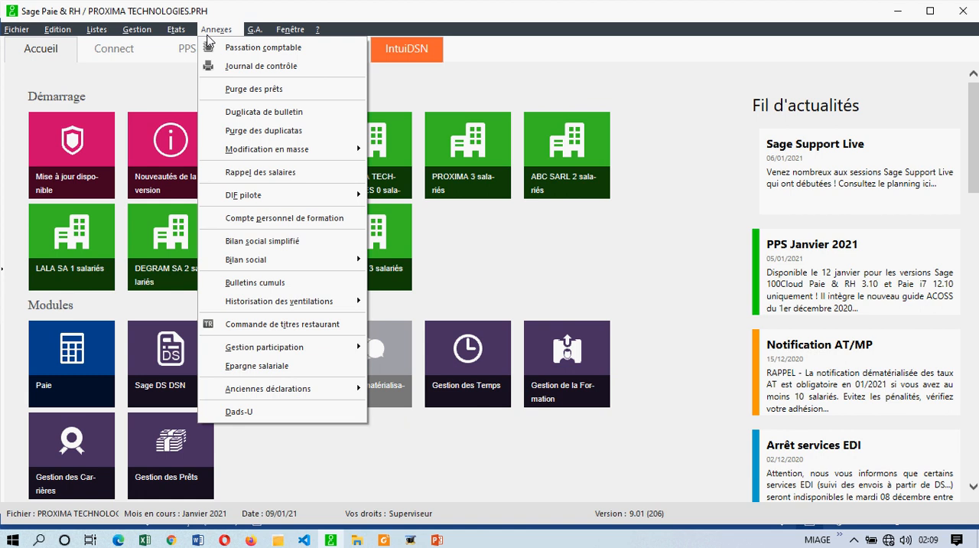
mouse_move(255, 36)
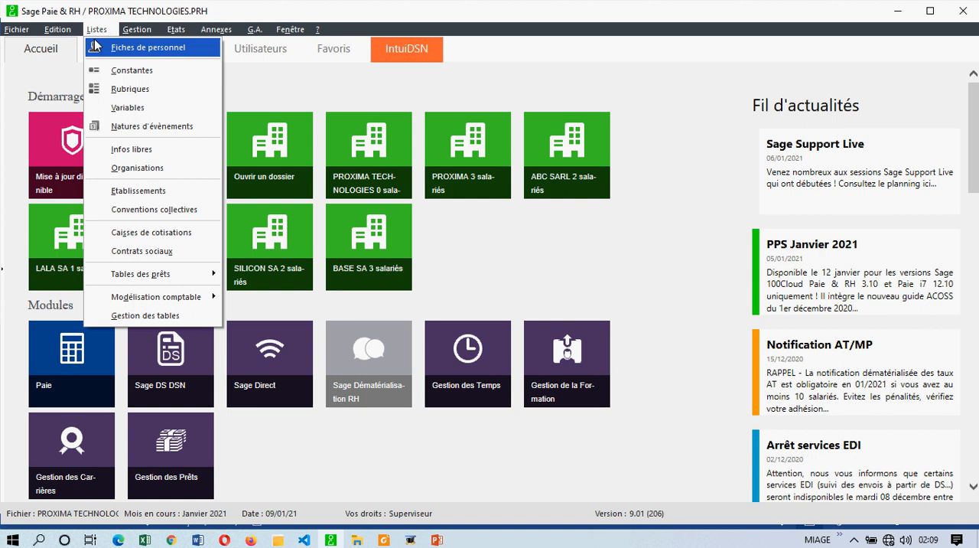
left_click(95, 36)
left_click(102, 32)
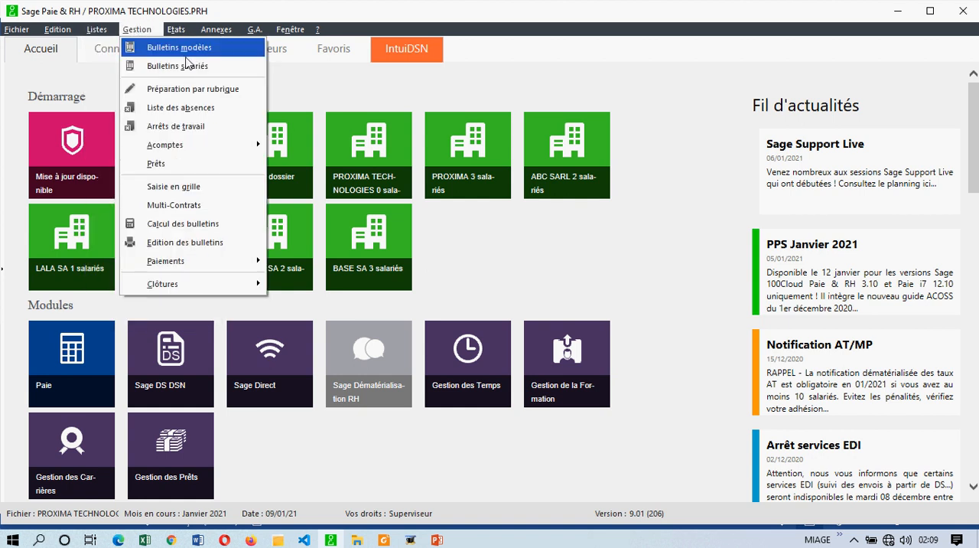
mouse_move(97, 31)
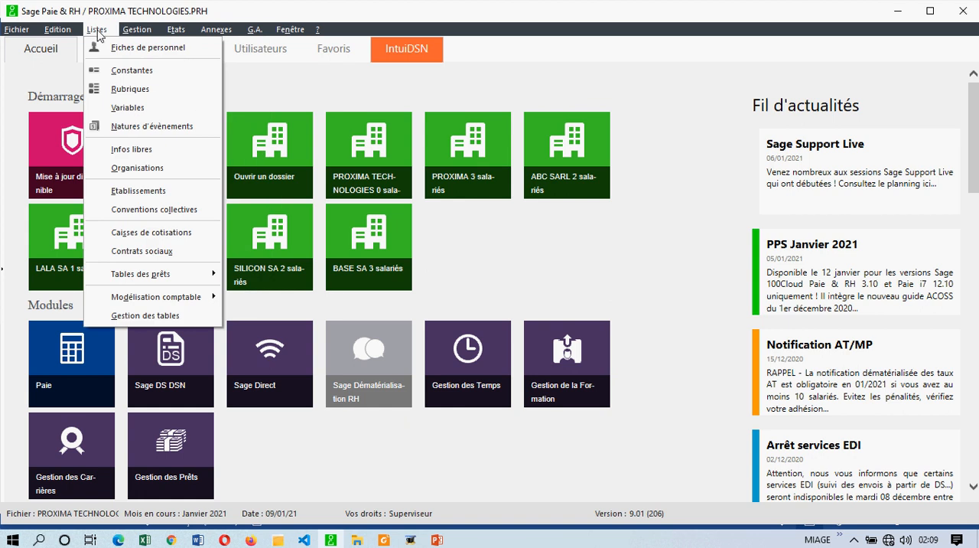
Step: Switch to the Word training plan, review the weekly and annual planning item in chapter 2, and return to Sage Paie & RH
left_click(198, 540)
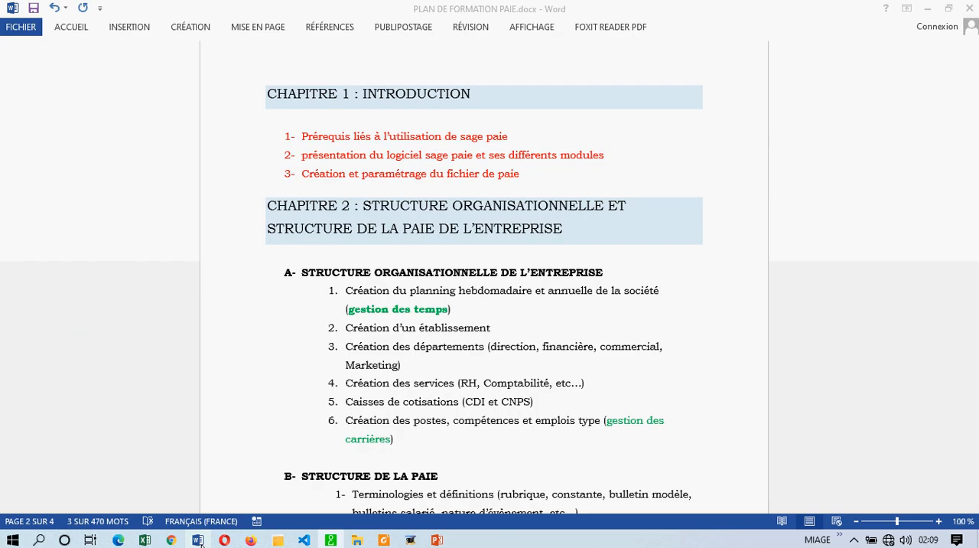
left_click_drag(411, 295, 462, 295)
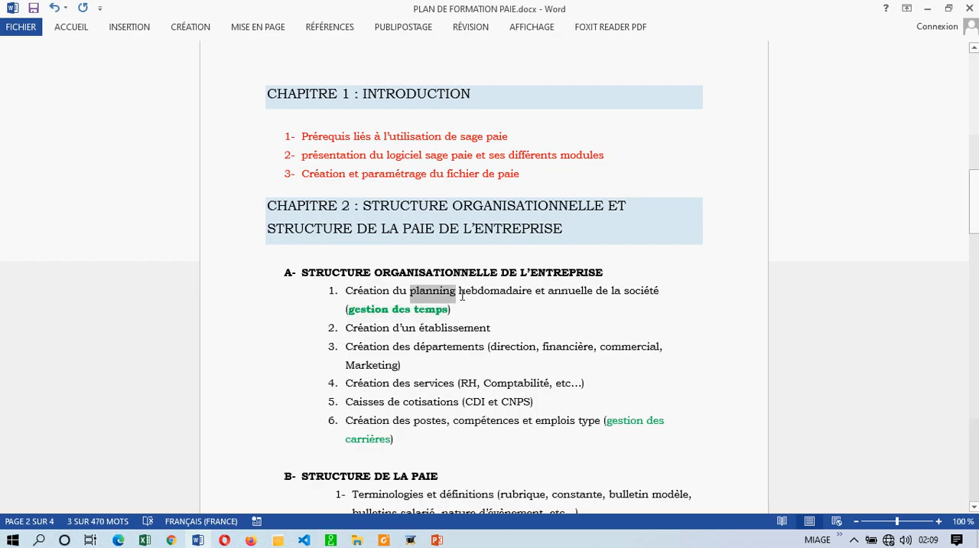
left_click(546, 295)
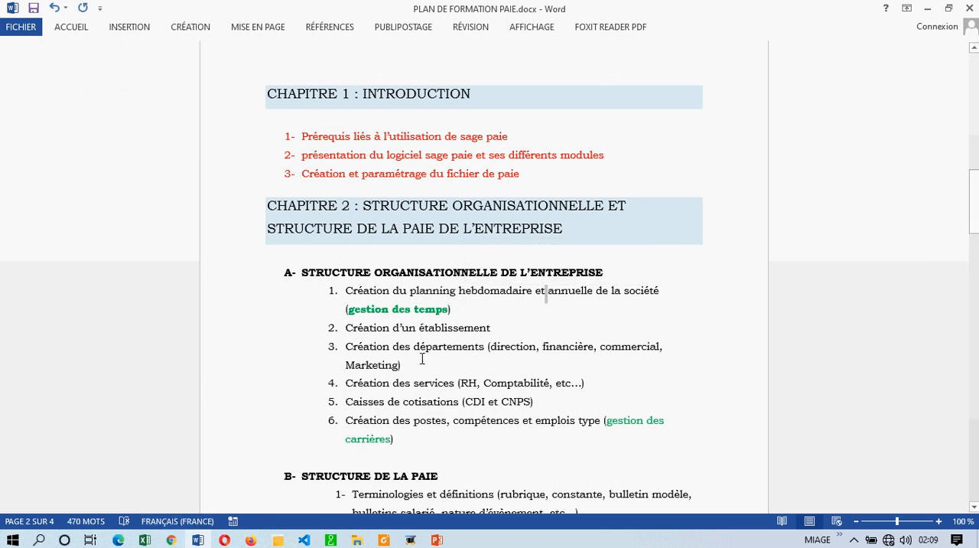
left_click(329, 541)
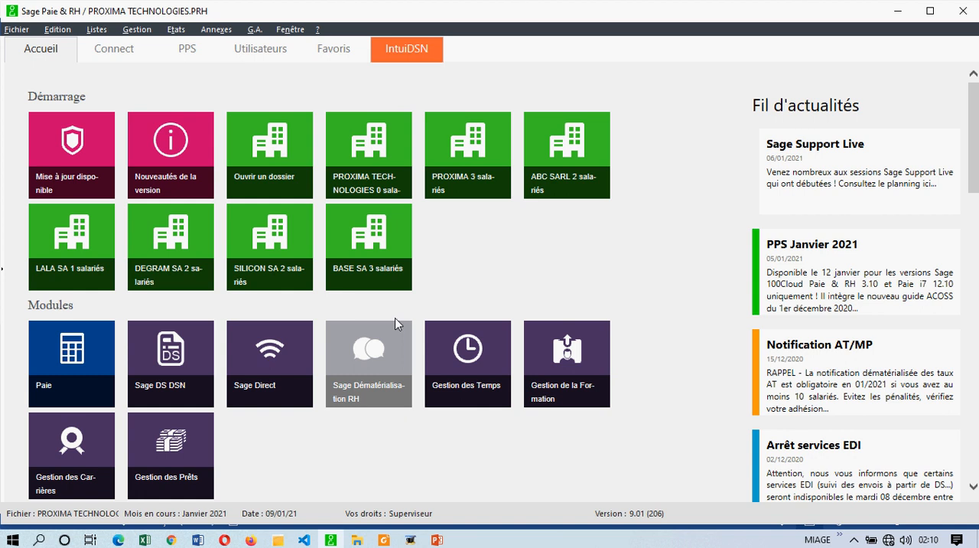
left_click(467, 370)
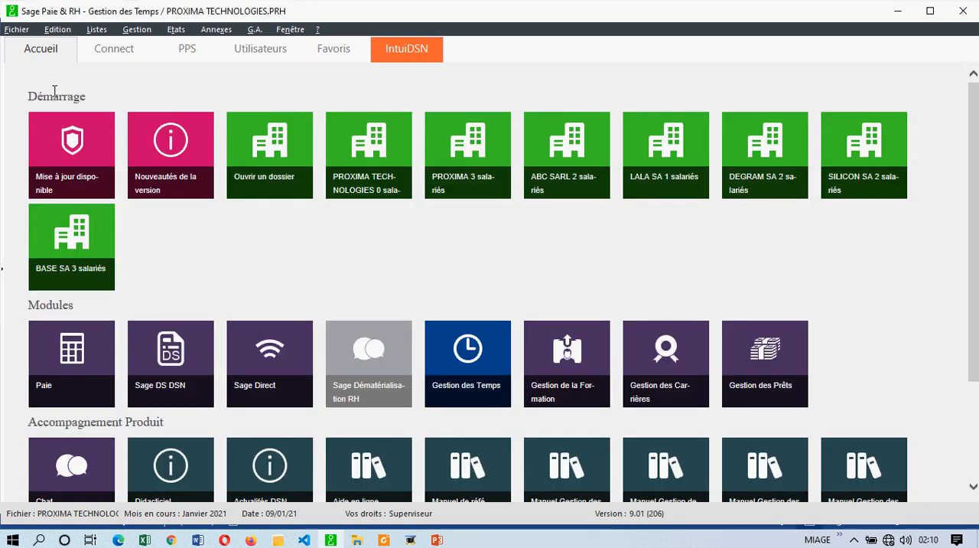
left_click(16, 29)
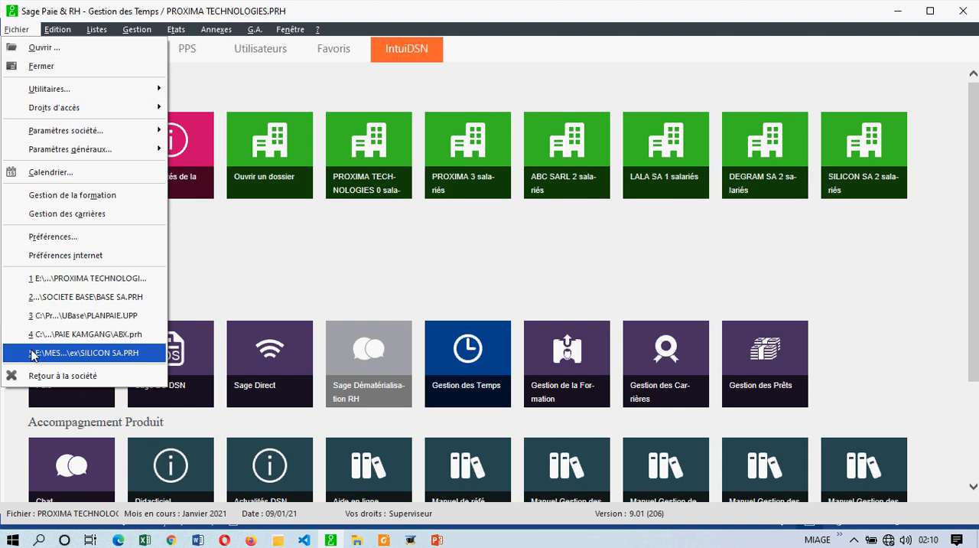
left_click(45, 375)
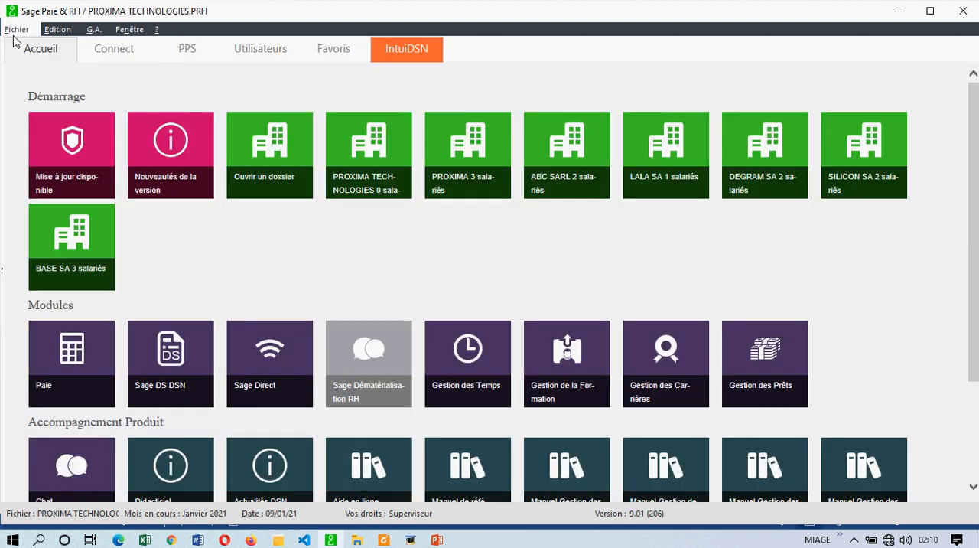
Step: Open the Gestion des temps module and display its list of weekly models (Modèles hebdomadaires)
left_click(16, 29)
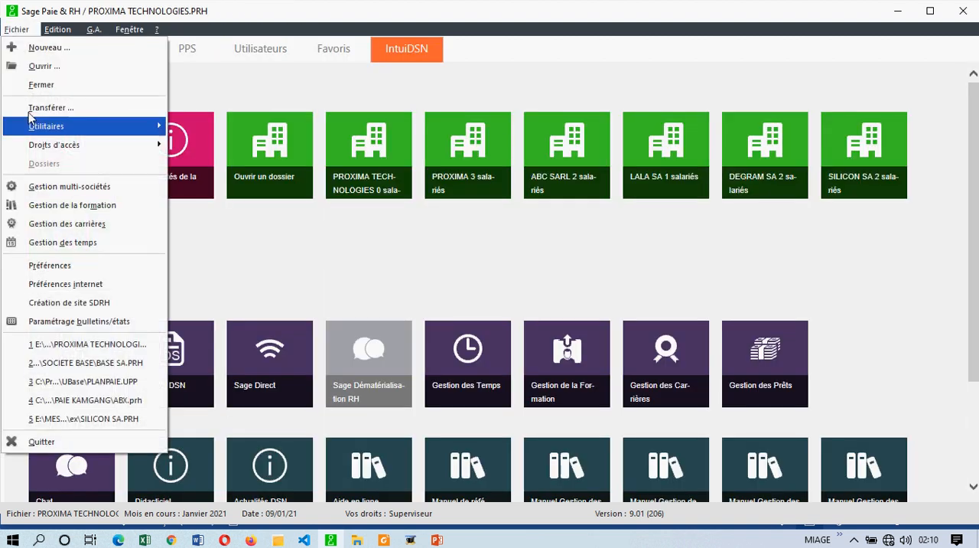
left_click(72, 247)
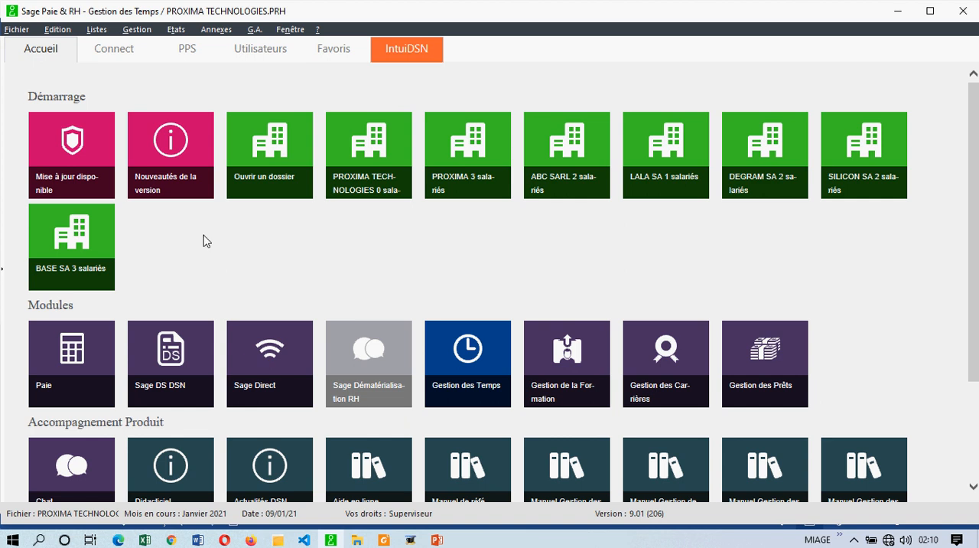
left_click(102, 35)
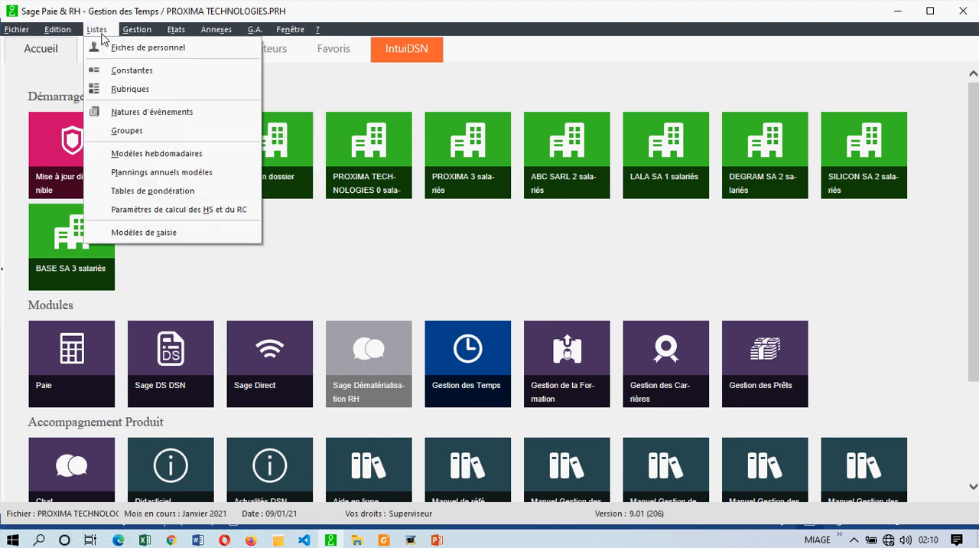
left_click(152, 156)
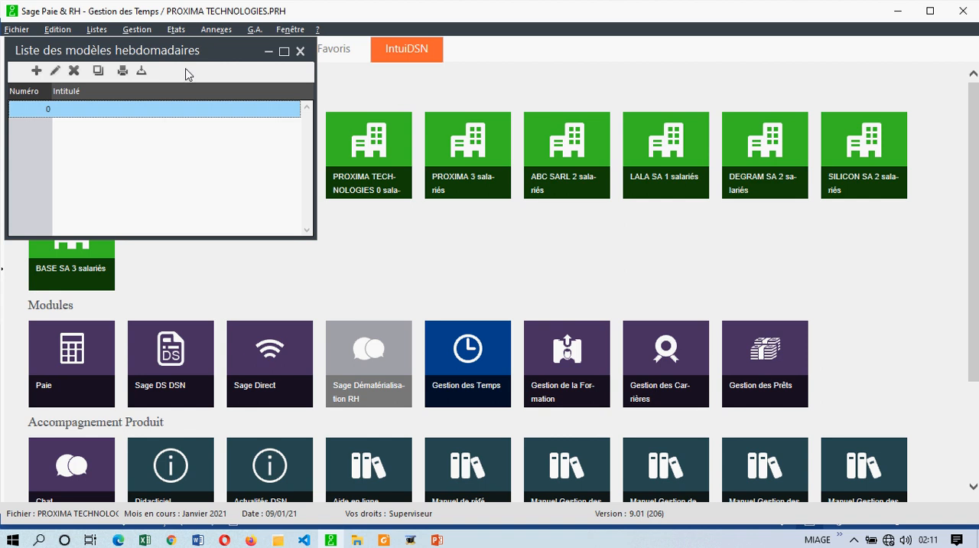
Step: Try to delete the untitled weekly model numbered 0
left_click_drag(198, 51, 286, 84)
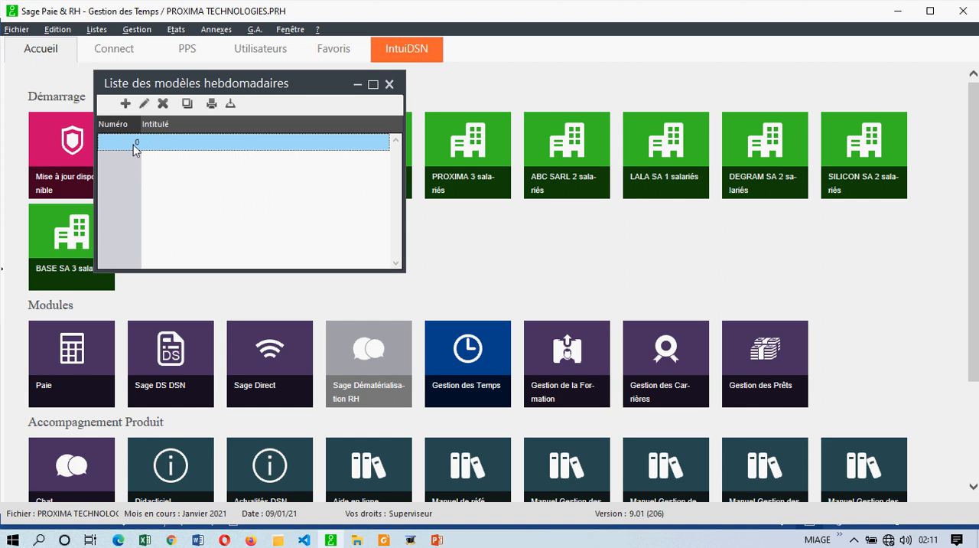
left_click(163, 108)
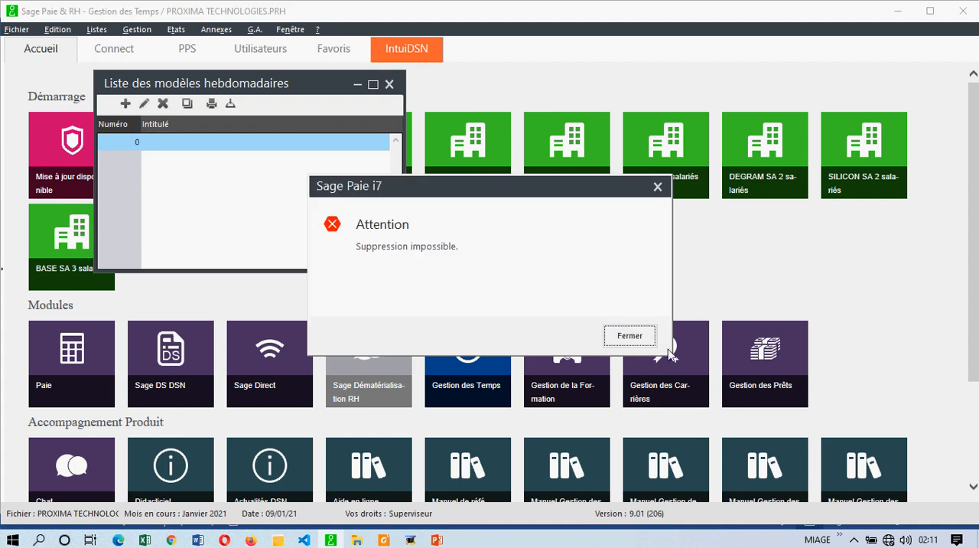
left_click(632, 338)
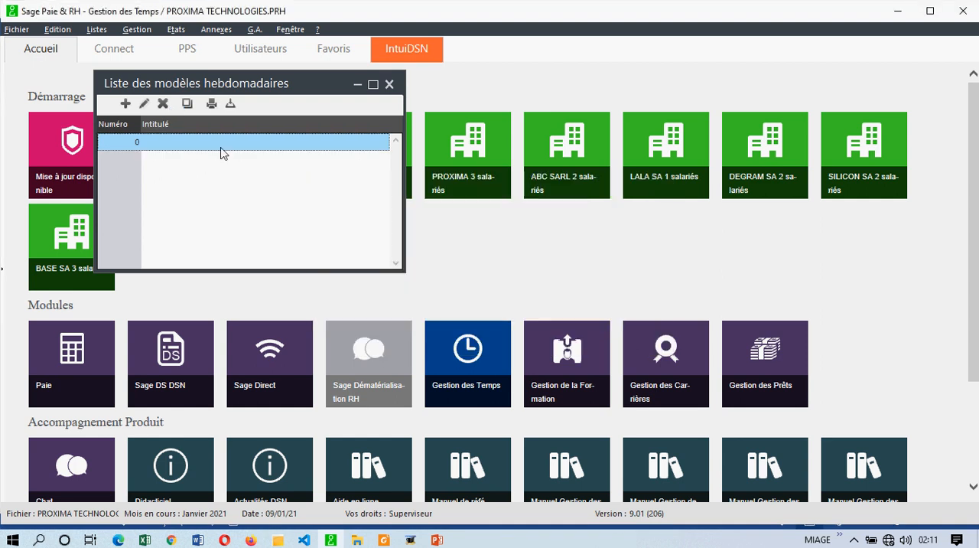
Step: Open weekly model 0 for editing and title it "PLANNING DE TRAVAIL HEBDOMADAI"
double_click(222, 143)
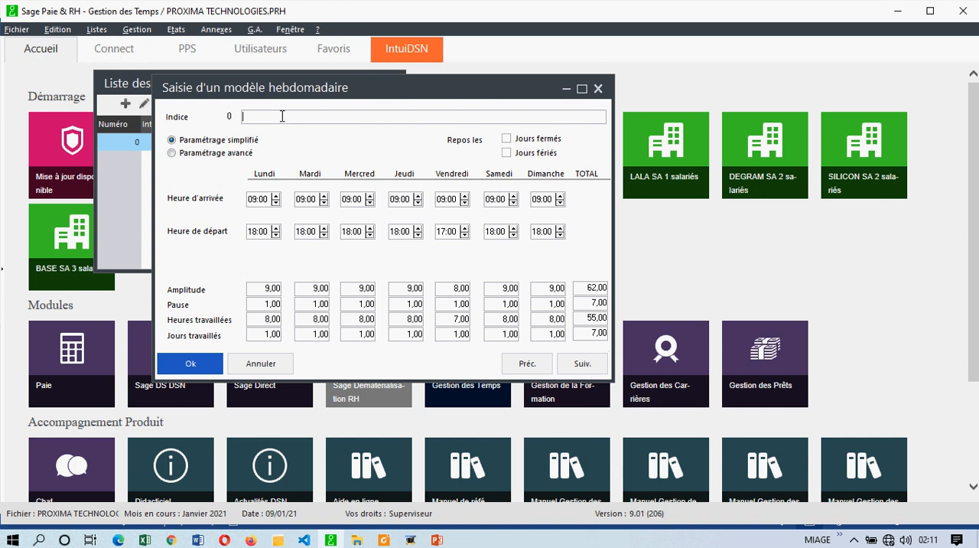
type("PLANNING DE TRAVAIL HEBDOMADAI")
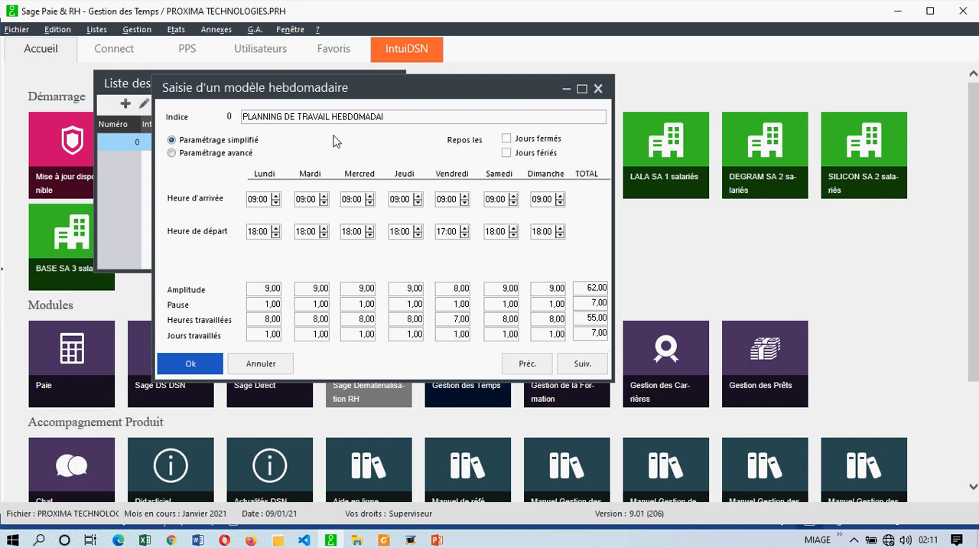
Step: Compare the advanced and simplified settings of the weekly model, and examine Monday's arrival, departure, break, hours worked and days worked in simplified mode
left_click(172, 154)
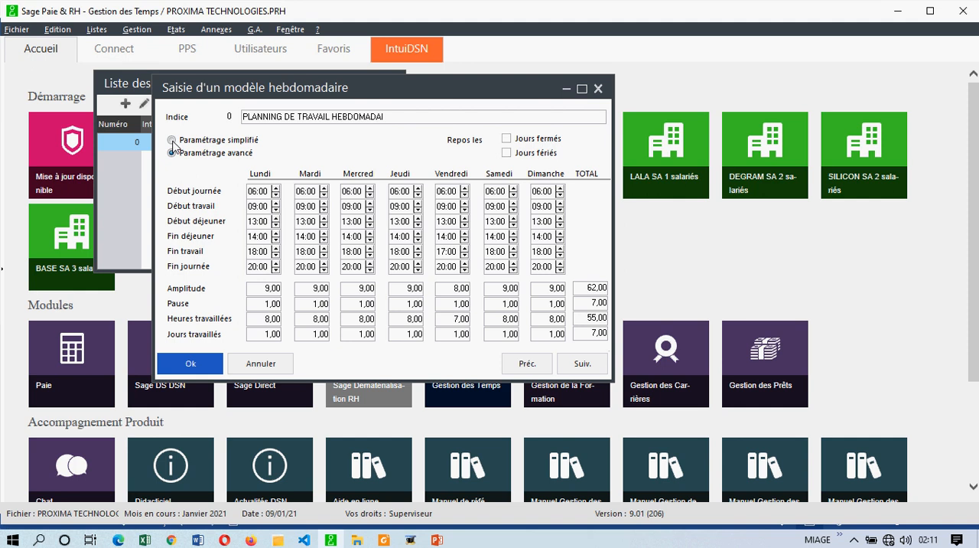
left_click(172, 141)
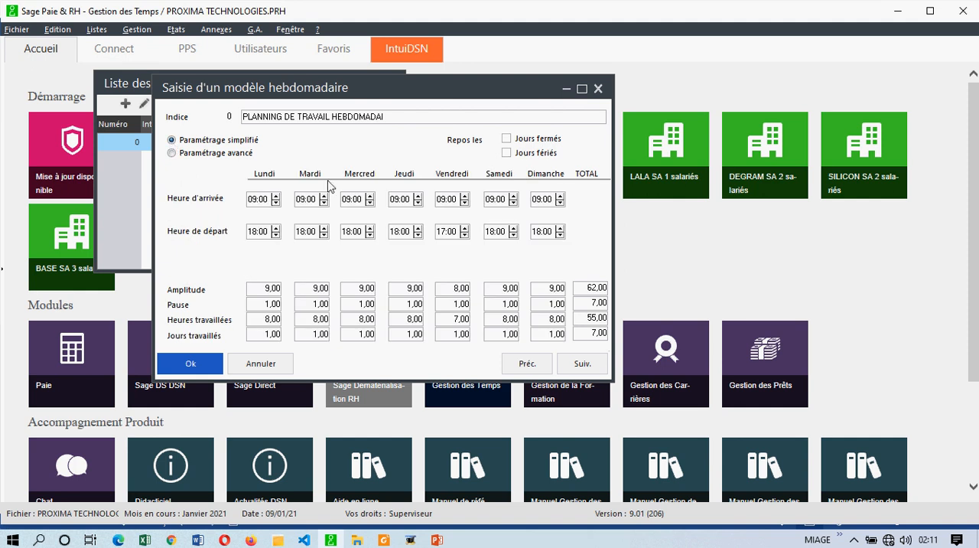
left_click(251, 200)
left_click(257, 231)
left_click(263, 304)
left_click(264, 319)
left_click(272, 304)
left_click(260, 318)
left_click(263, 334)
left_click(272, 319)
left_click_drag(264, 332, 288, 336)
Step: Make Saturday a non-working day with arrival and departure at 00:00, and break and days worked at 0
left_click(496, 199)
type("0000")
left_click(499, 232)
type("0000")
left_click(499, 202)
left_click(507, 304)
type("0")
double_click(500, 336)
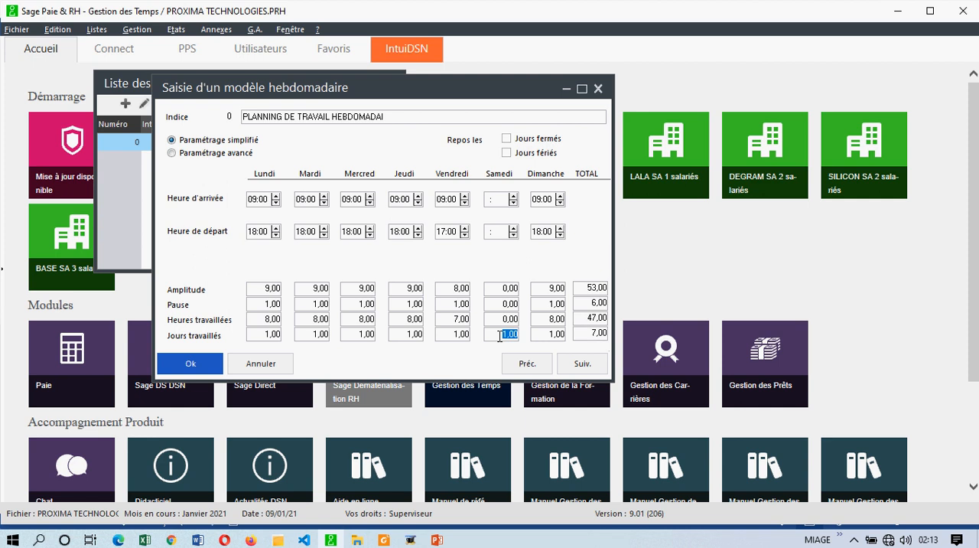
type("0")
Step: Make Sunday a non-working day with arrival and departure at 00:00, and break and days worked at 0
double_click(541, 199)
type("000")
type("0")
key("Tab")
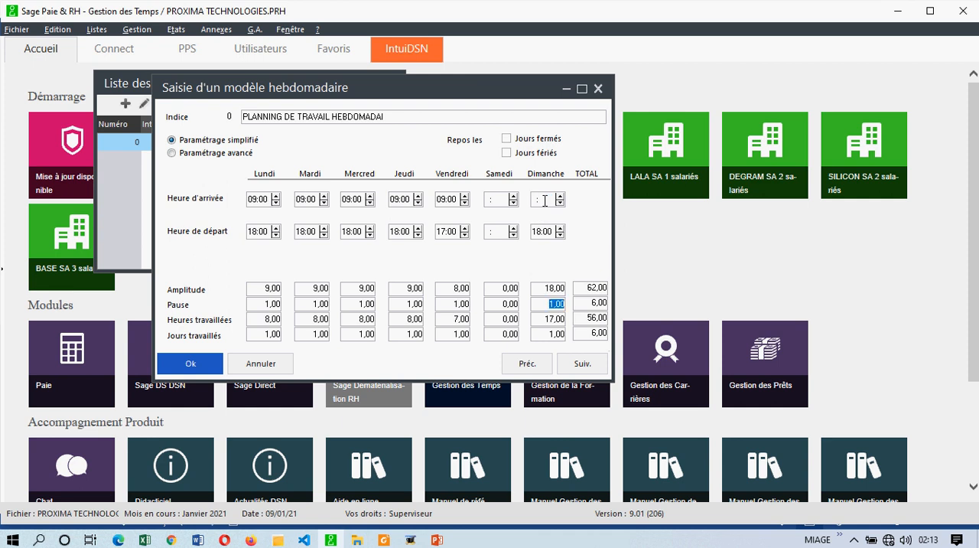
double_click(547, 232)
type("0000")
key("Tab")
type("0")
double_click(551, 335)
type("0")
double_click(557, 304)
Step: Set Friday's departure time to 18:00 and enable rest on closed days and public holidays
double_click(457, 320)
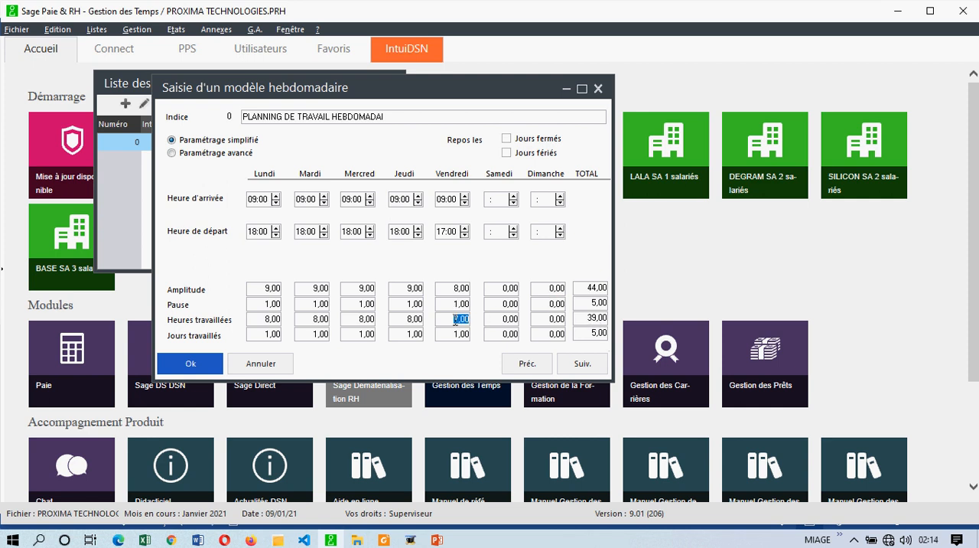
left_click(466, 228)
type("1800")
key("Tab")
left_click(507, 153)
Step: Examine closed days and public holidays in the company calendar for January 2021, January 2020 and December 2019, and save the weekly model
left_click(16, 30)
left_click(52, 172)
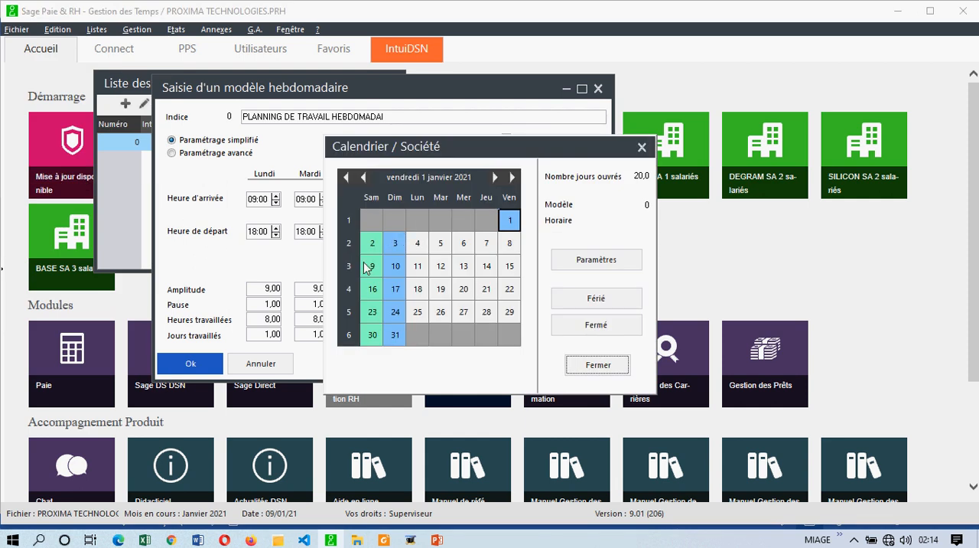
left_click(596, 298)
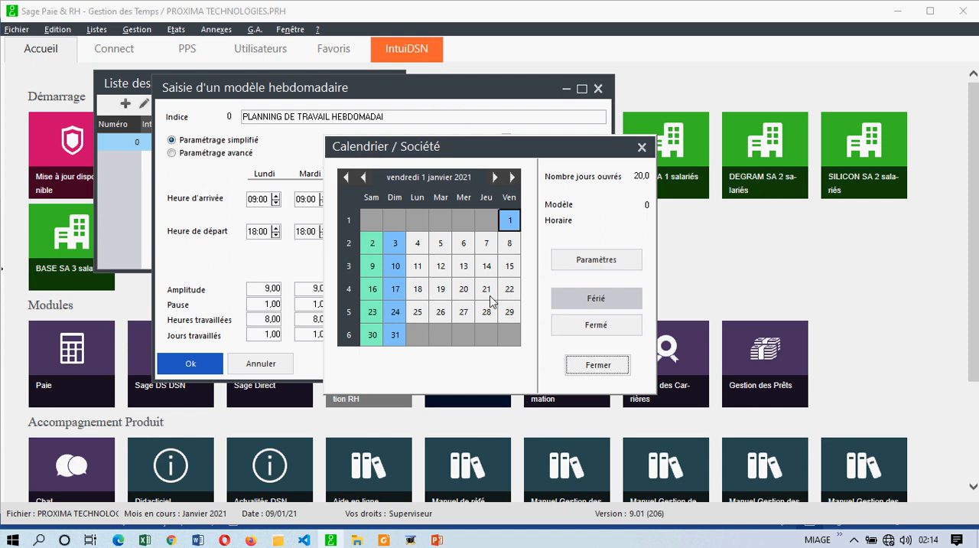
left_click(347, 178)
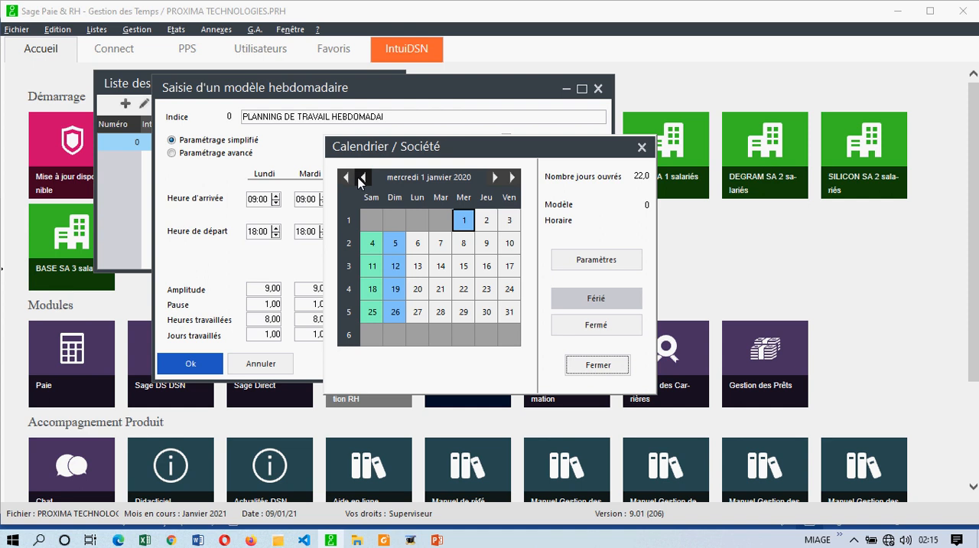
left_click(363, 178)
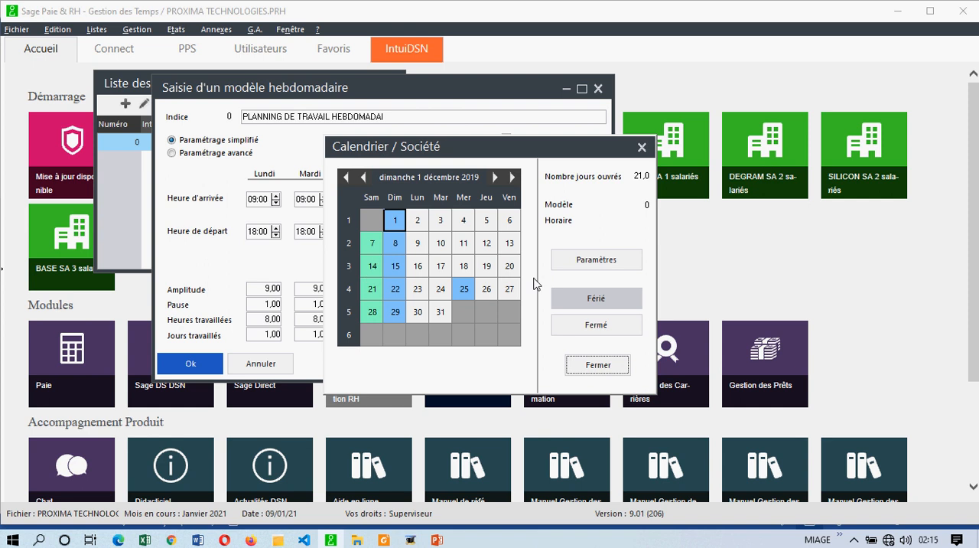
left_click(642, 147)
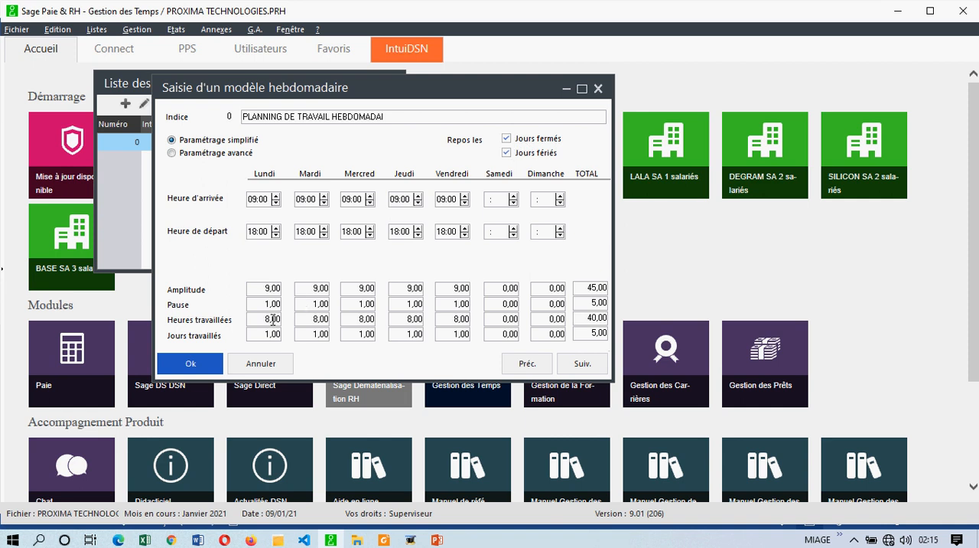
left_click(206, 366)
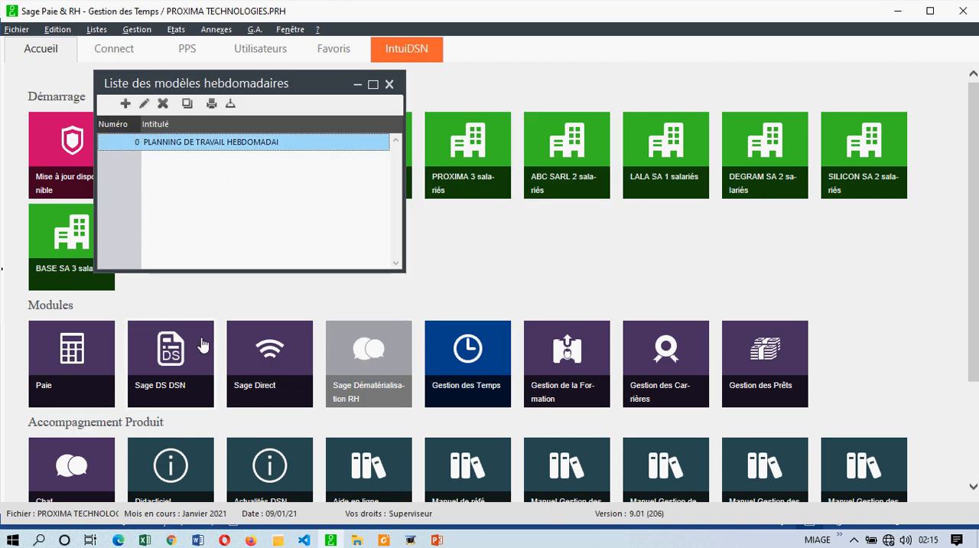
Step: In the general time-management parameters, set the calendar colour for public holidays (Jour Férié) to red
left_click(16, 29)
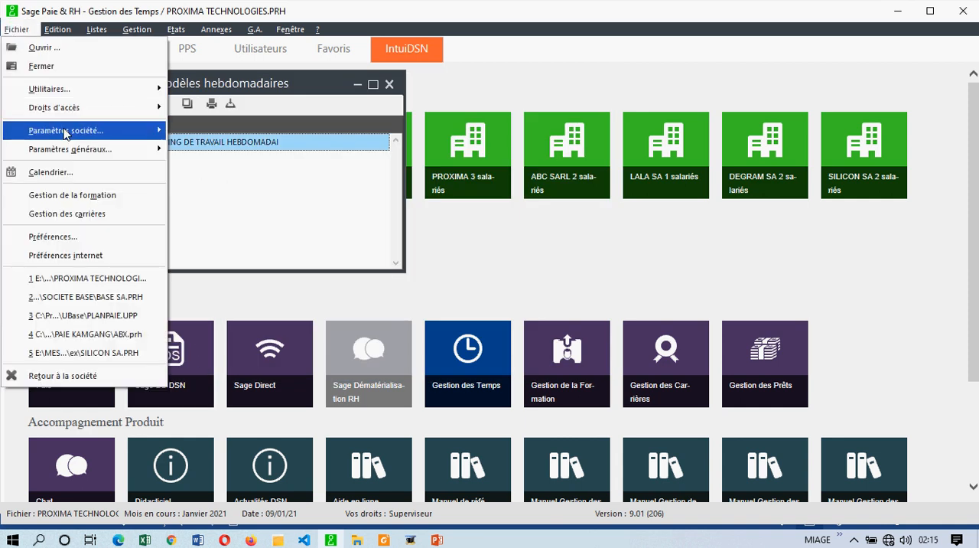
mouse_move(66, 134)
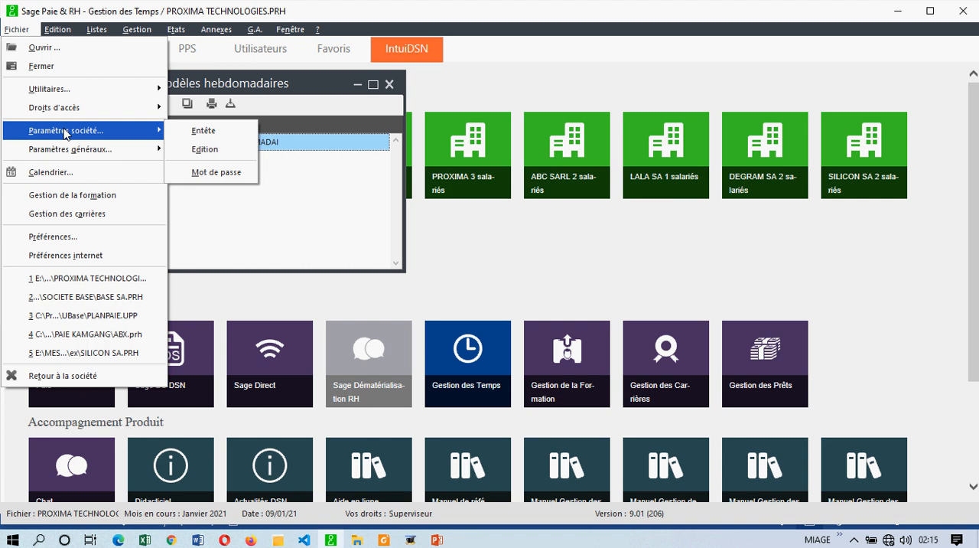
mouse_move(75, 150)
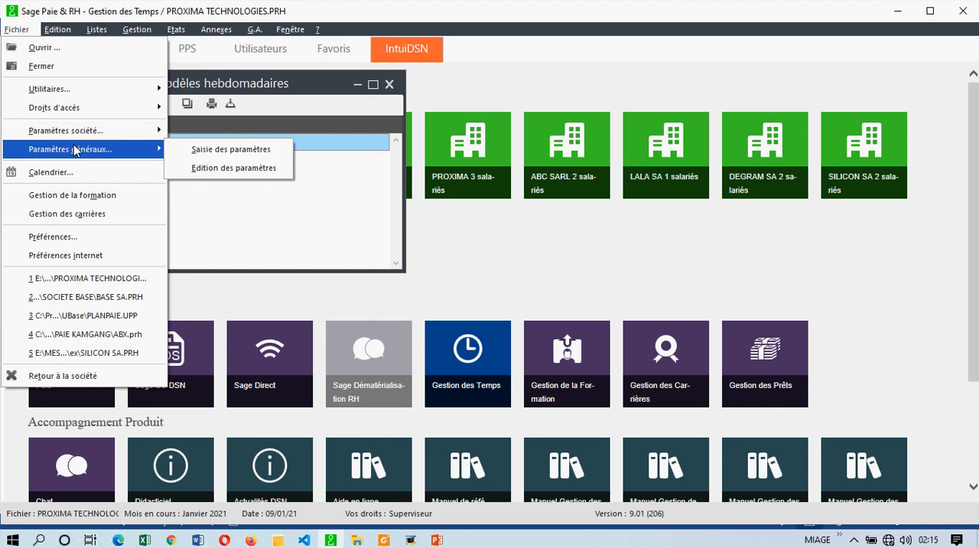
left_click(205, 151)
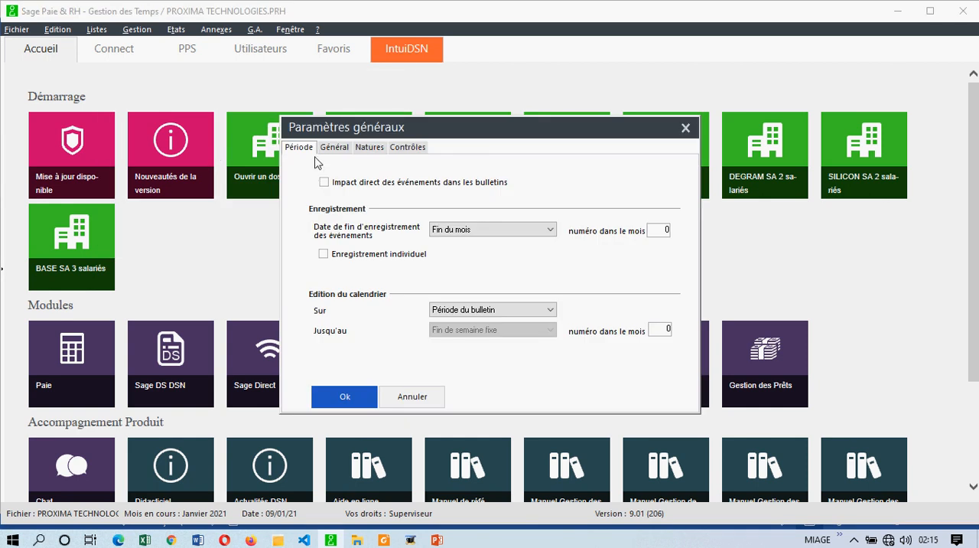
left_click(334, 148)
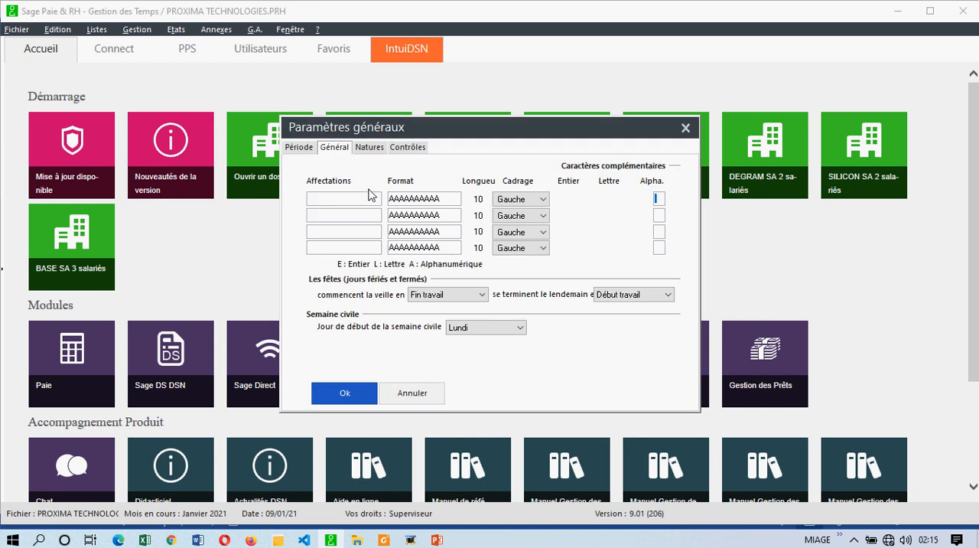
left_click(368, 148)
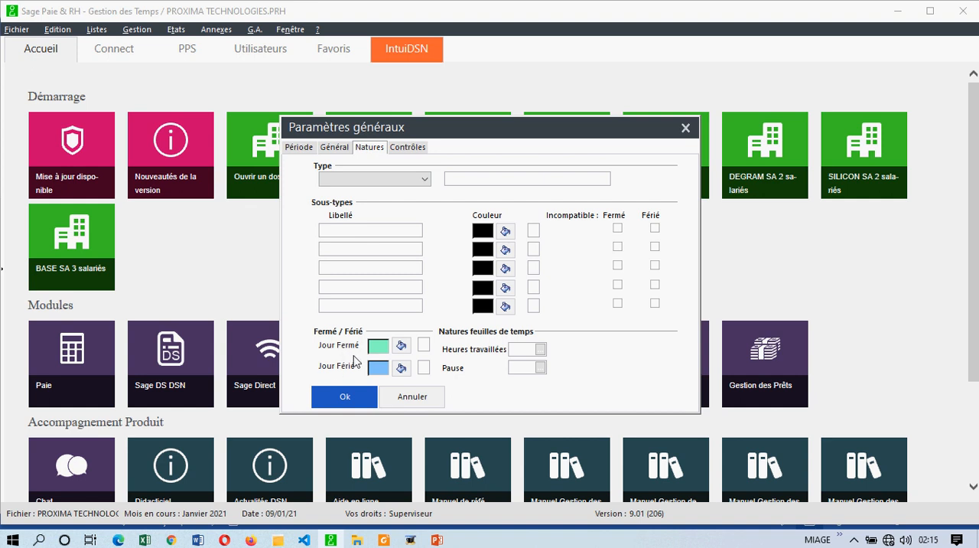
left_click(402, 369)
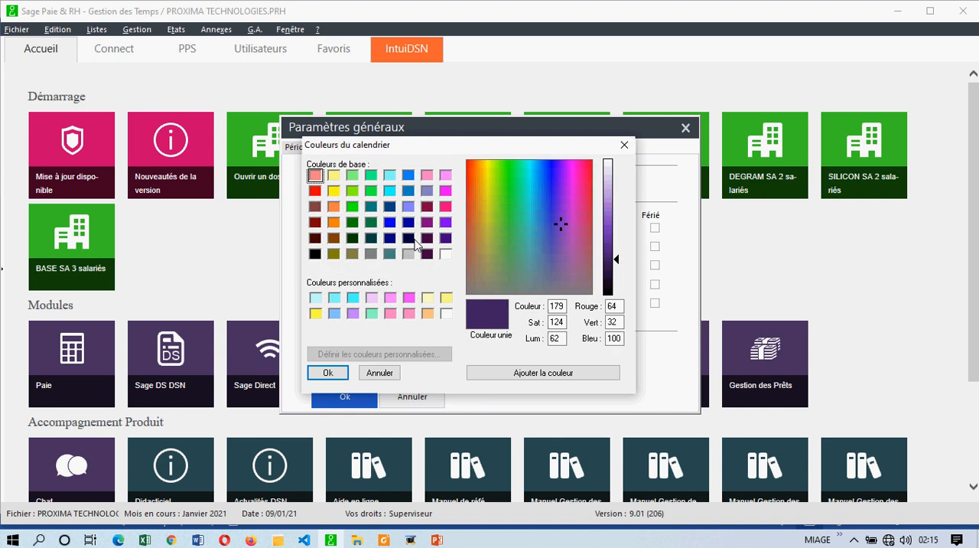
left_click(316, 191)
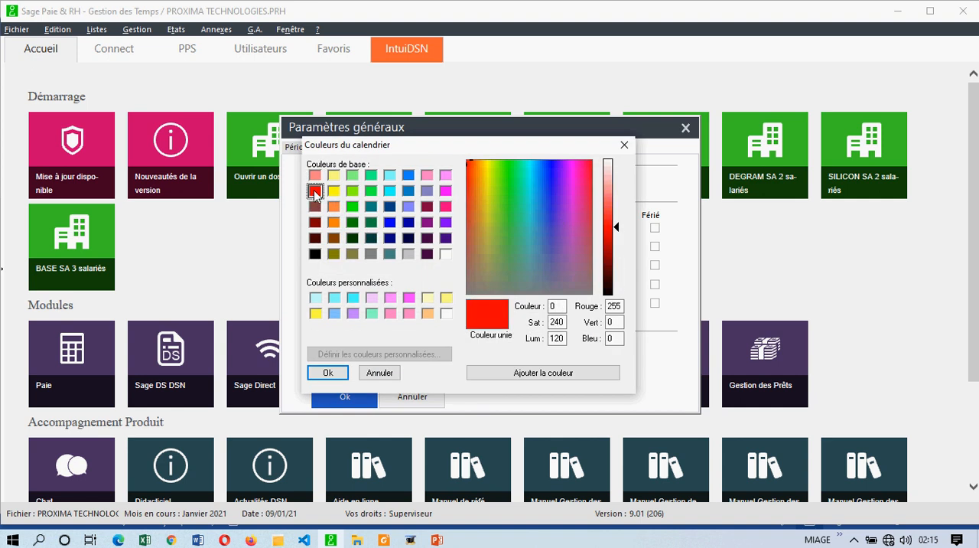
left_click(340, 375)
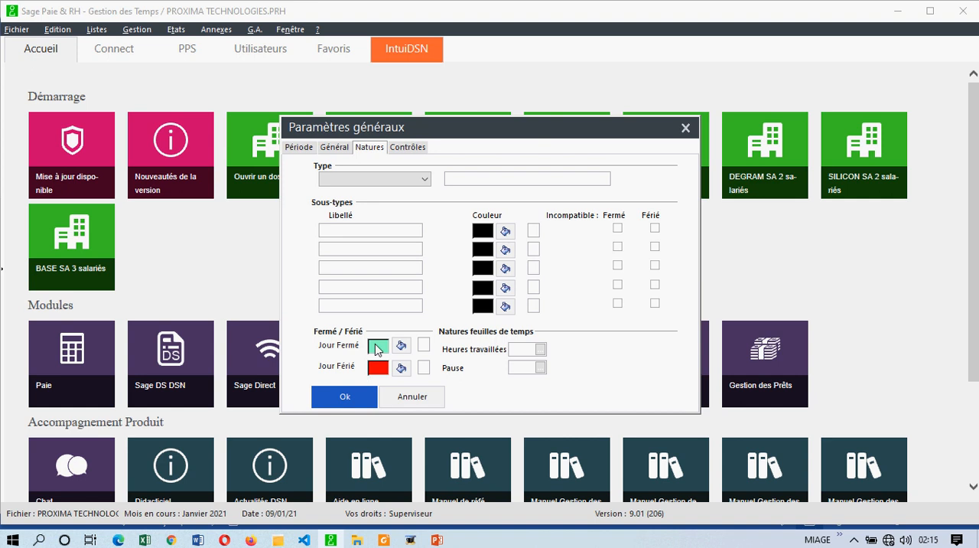
Step: Set the calendar colour for closed days (Jour Fermé) to pink and save the general parameters
left_click(404, 345)
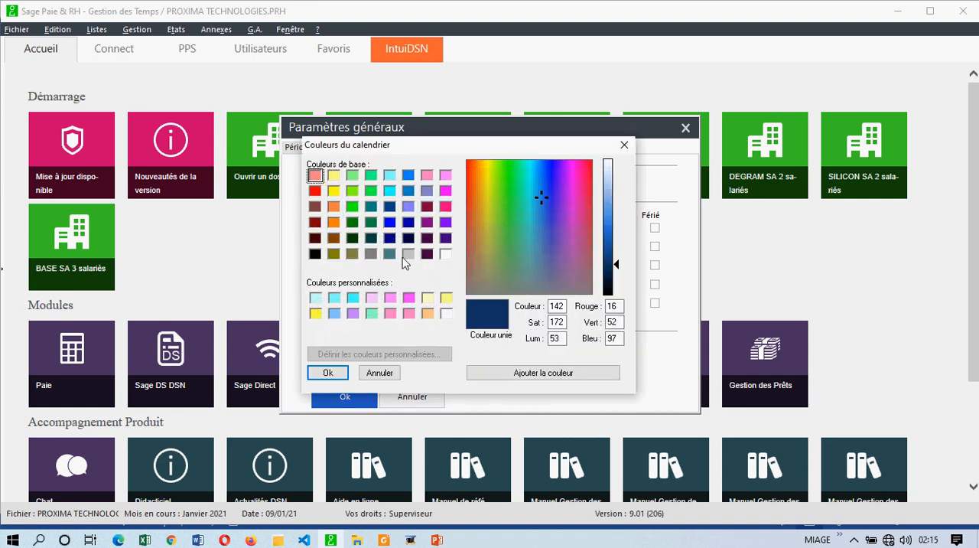
left_click(429, 177)
left_click(322, 375)
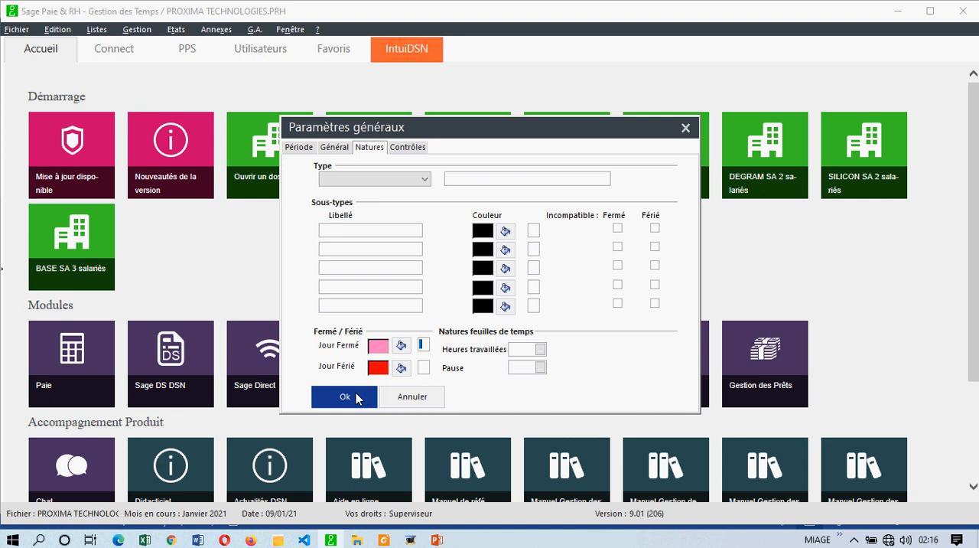
left_click(365, 396)
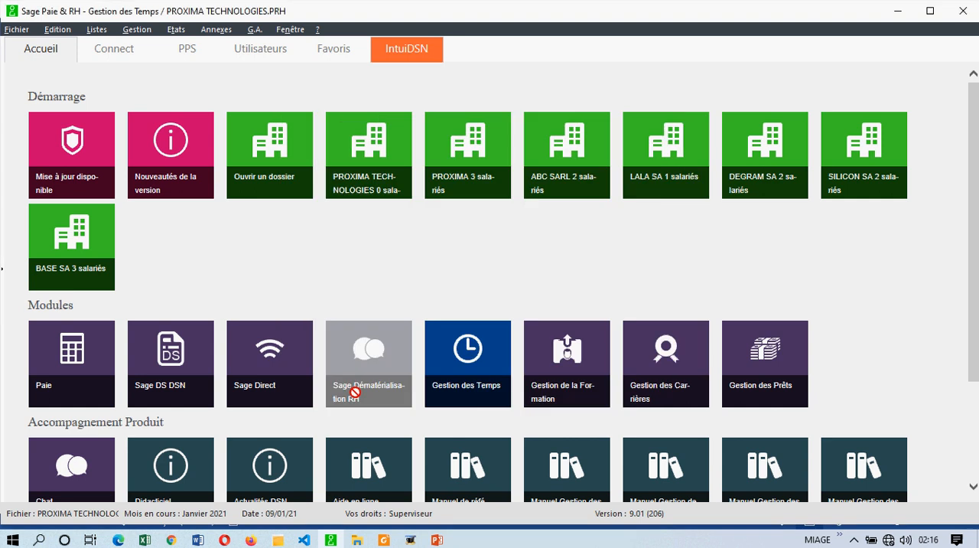
Step: Check the new colours in the company calendar and mark Tuesday 12 January 2021 as a public holiday
left_click(16, 29)
left_click(51, 172)
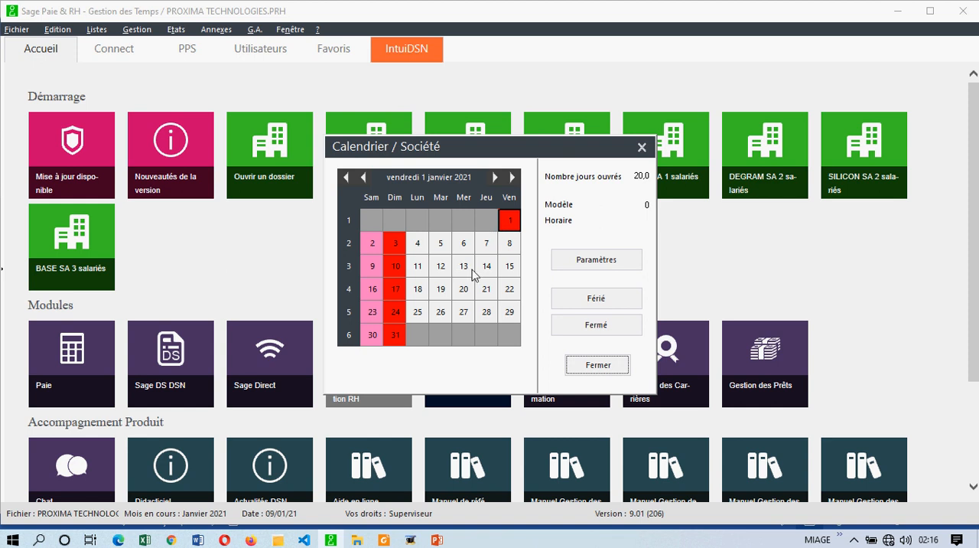
left_click(513, 222)
left_click(444, 273)
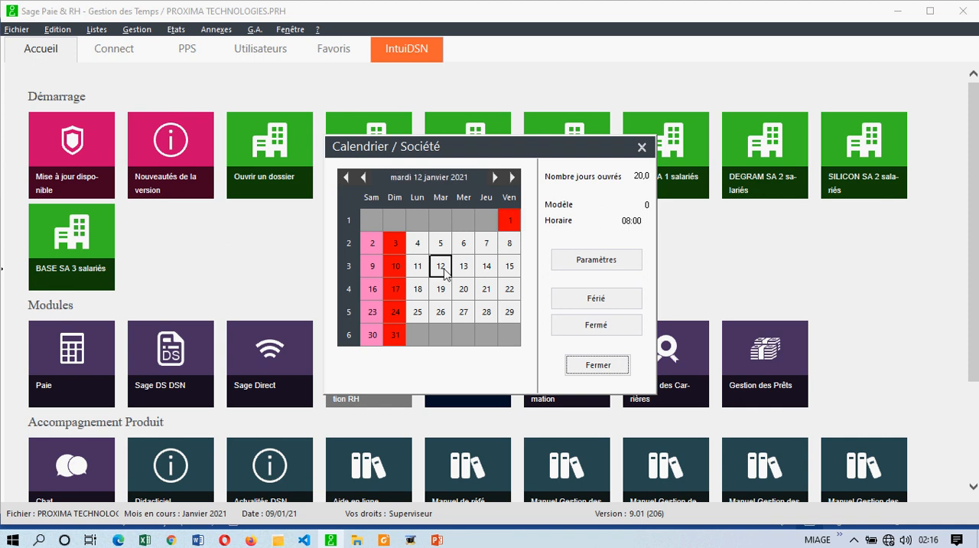
left_click(608, 304)
Step: Mark Thursday 28 January 2021 as a closed day and remove that marking again
left_click(481, 314)
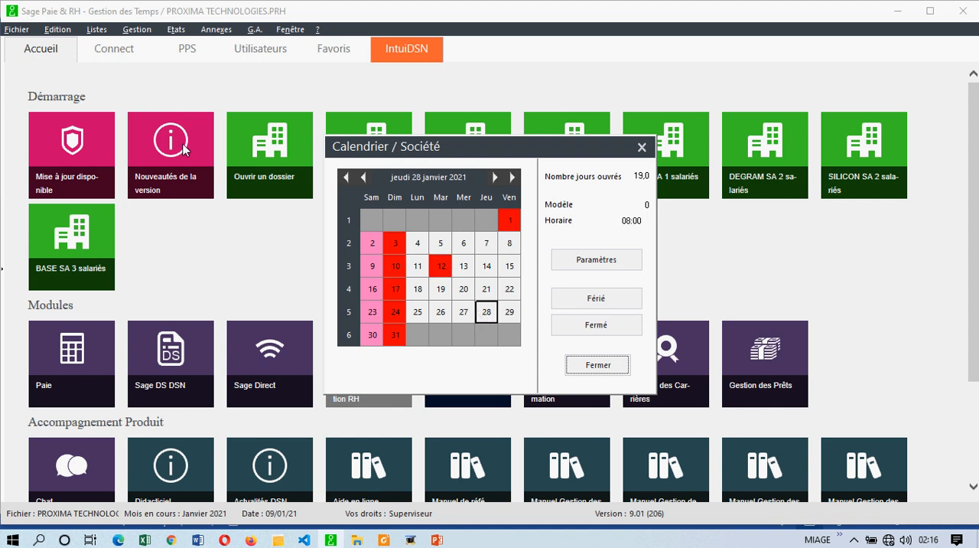
left_click(595, 322)
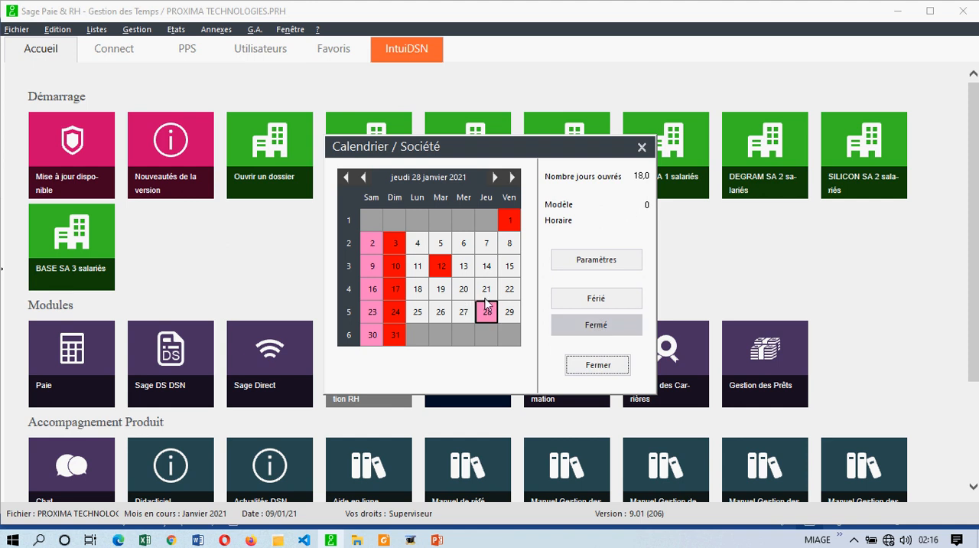
left_click(580, 328)
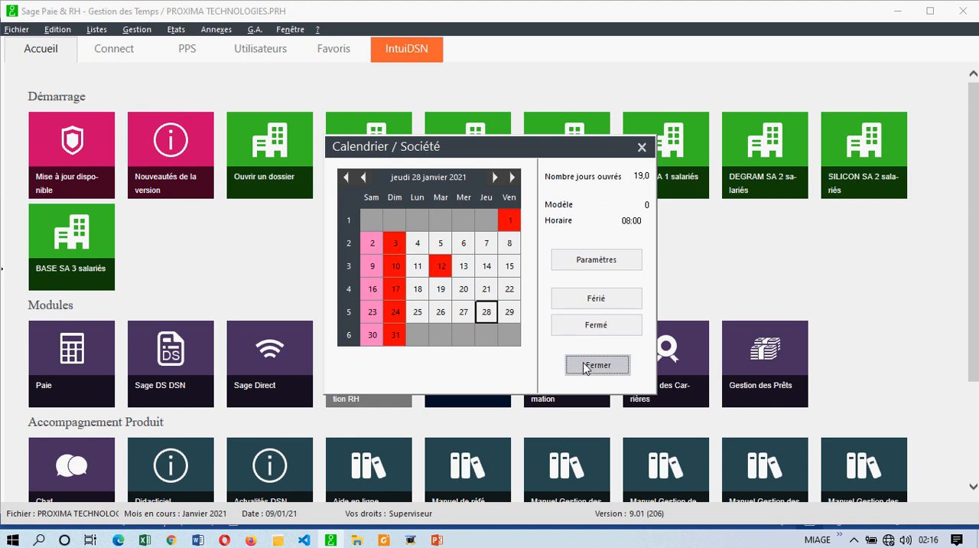
Step: Remove the public holiday marking from Tuesday 12 January 2021 and close the company calendar
left_click(441, 266)
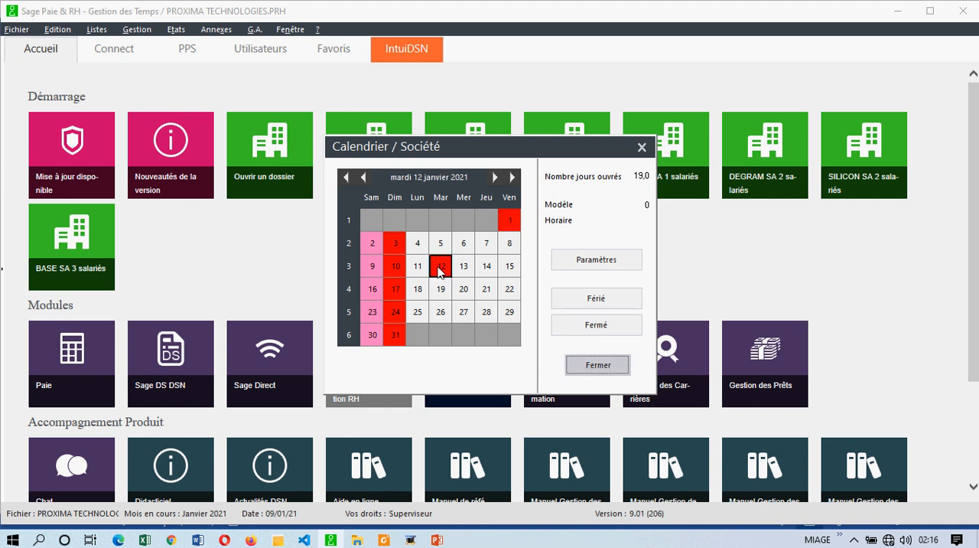
left_click(593, 298)
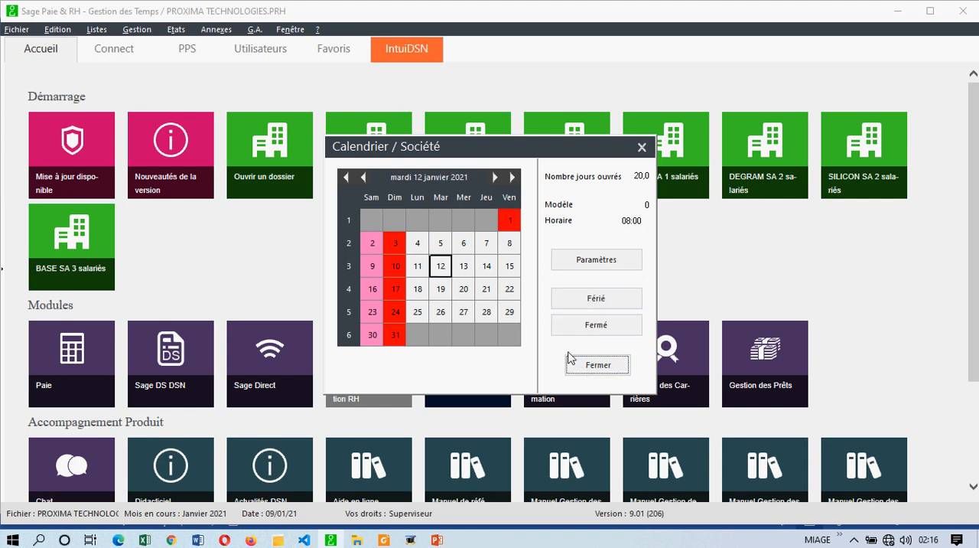
left_click(598, 365)
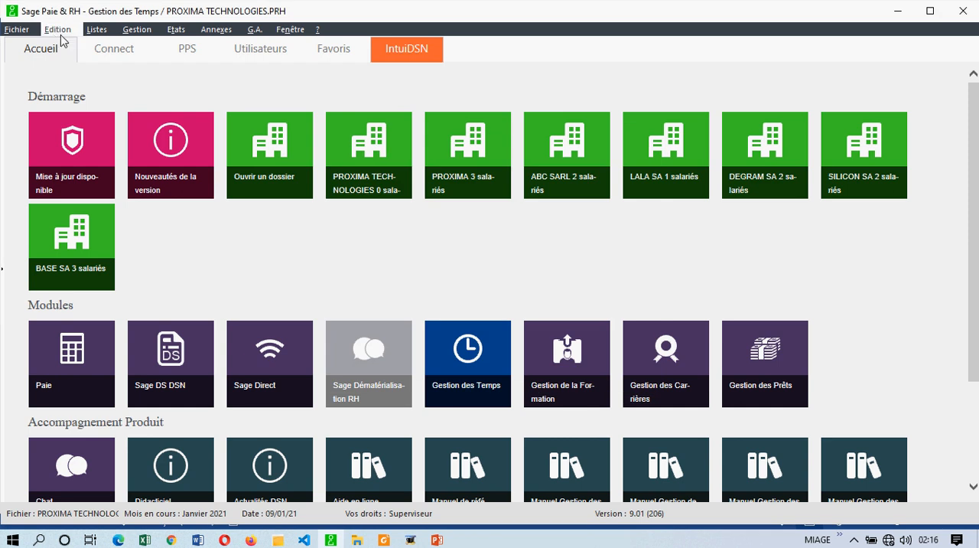
Step: Mark Tuesday 12 and Wednesday 13 January 2021 as public holidays in the company calendar
left_click(16, 29)
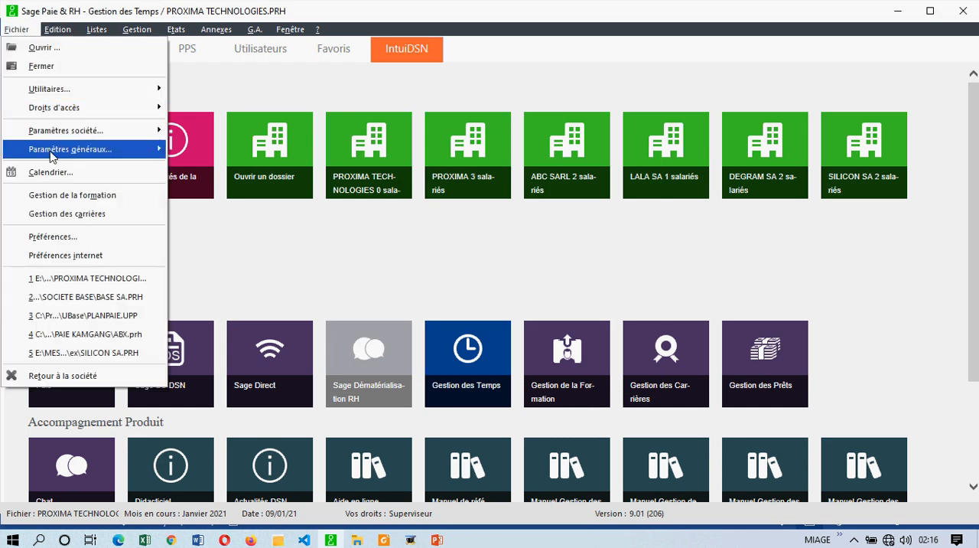
left_click(23, 165)
left_click(441, 267)
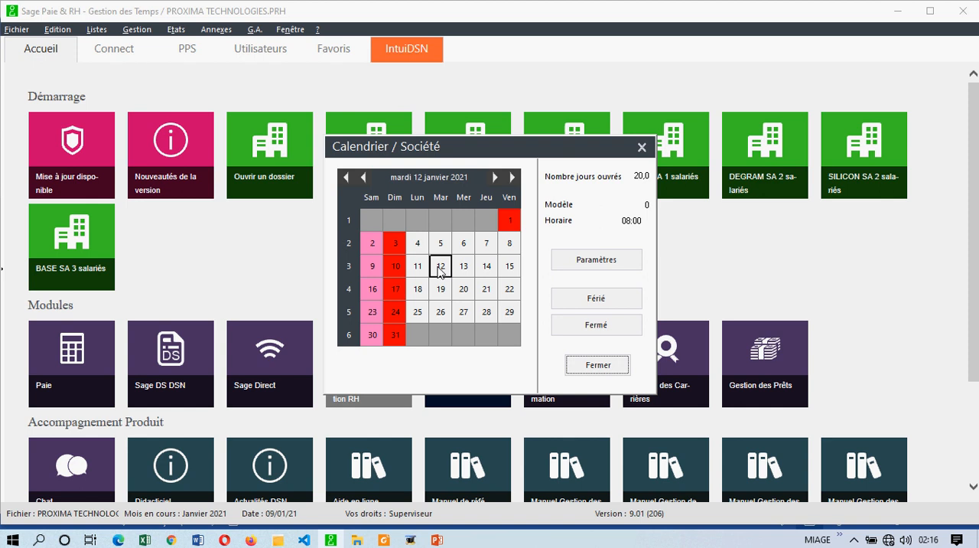
left_click(598, 303)
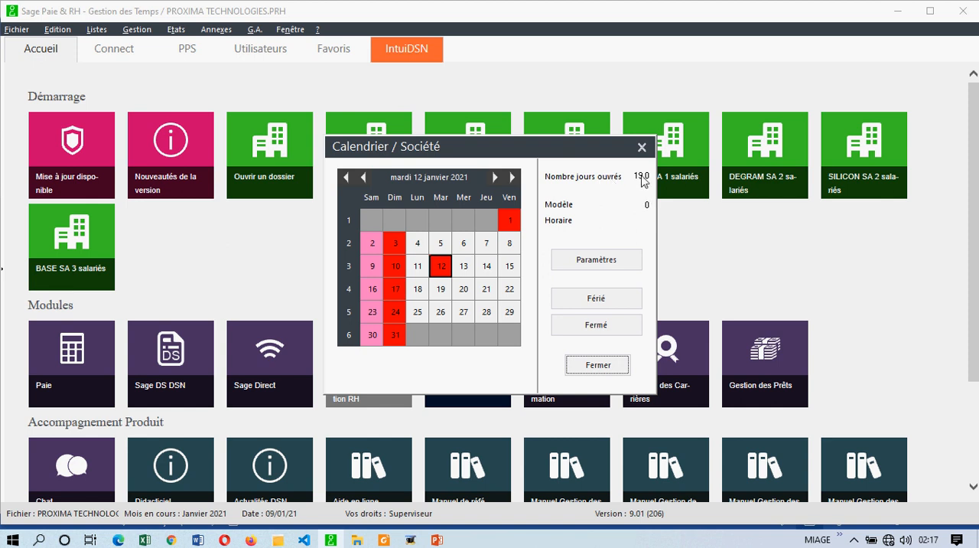
left_click(463, 265)
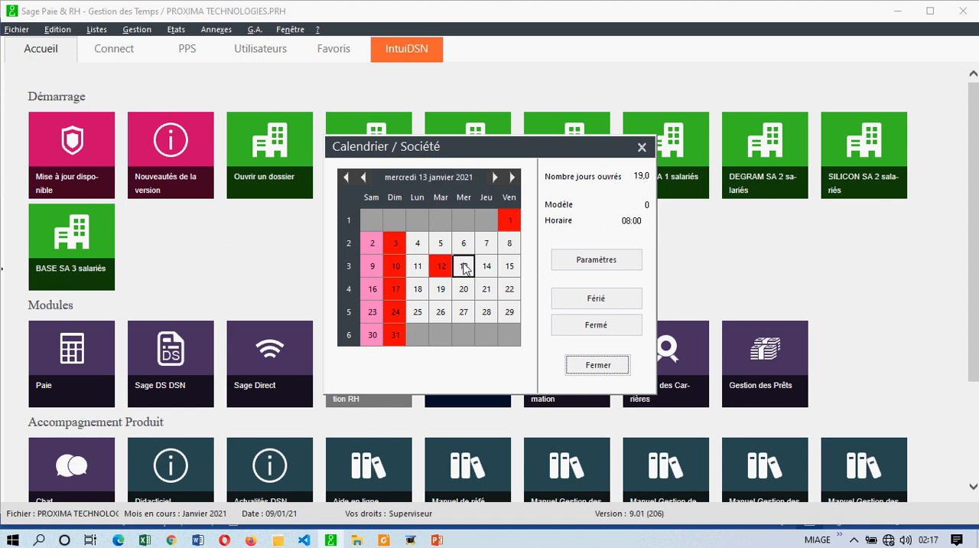
left_click(596, 300)
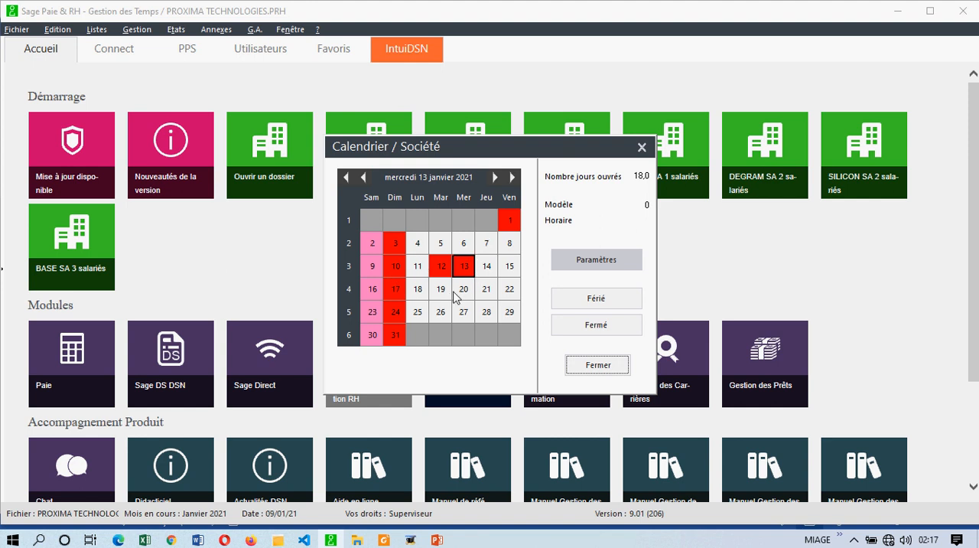
left_click(586, 365)
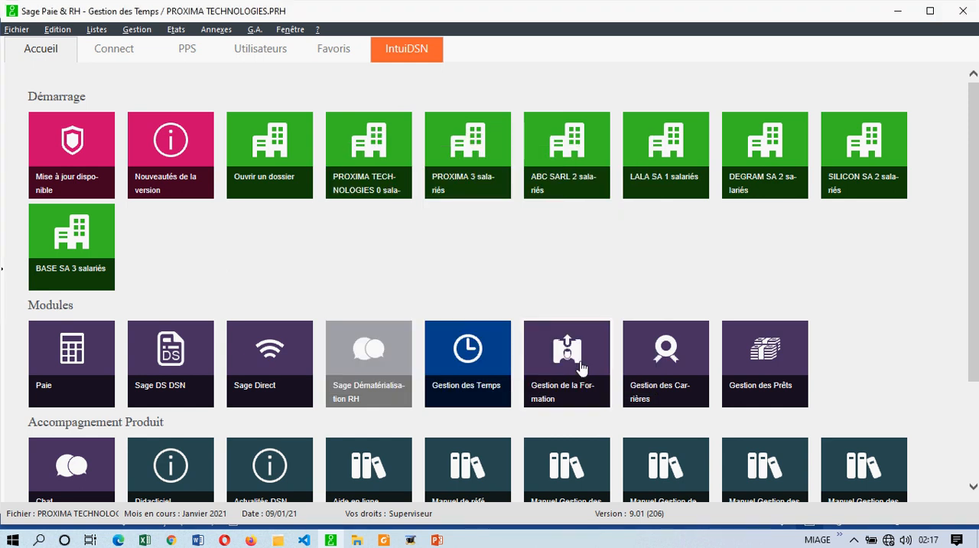
Step: Reopen the weekly model PLANNING DE TRAVAIL HEBDOMADAI to review its rest settings for closed days and public holidays
left_click(96, 30)
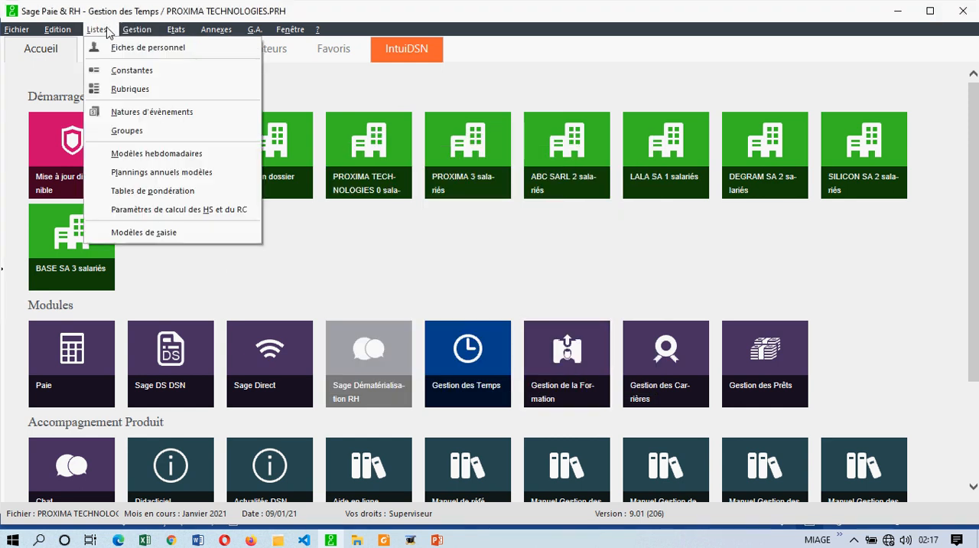
left_click(153, 154)
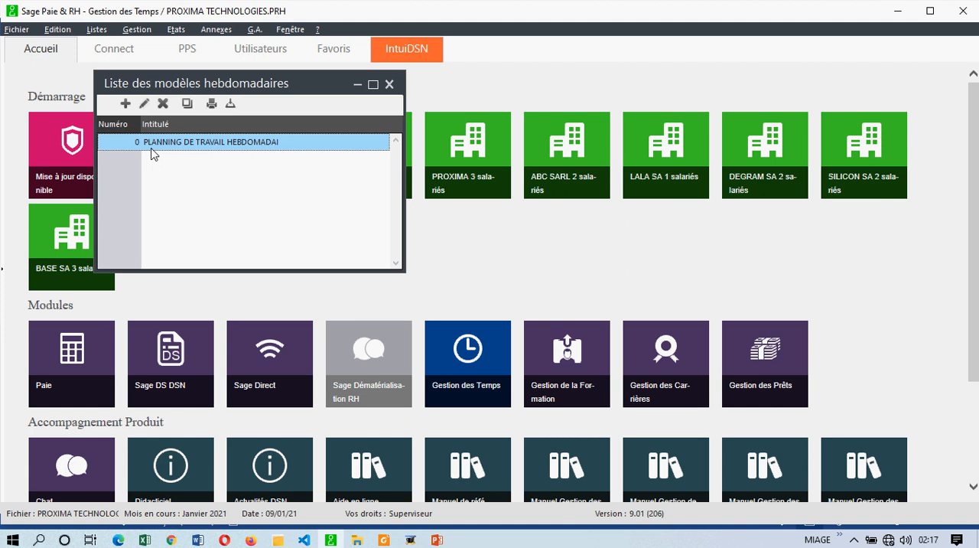
double_click(180, 145)
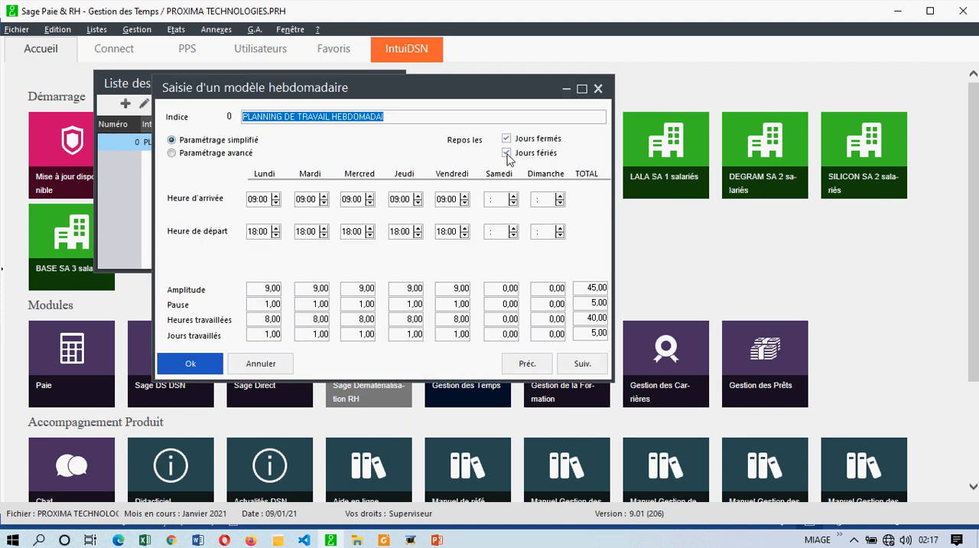
Step: Turn off rest on public holidays in the weekly model and save it
left_click(507, 153)
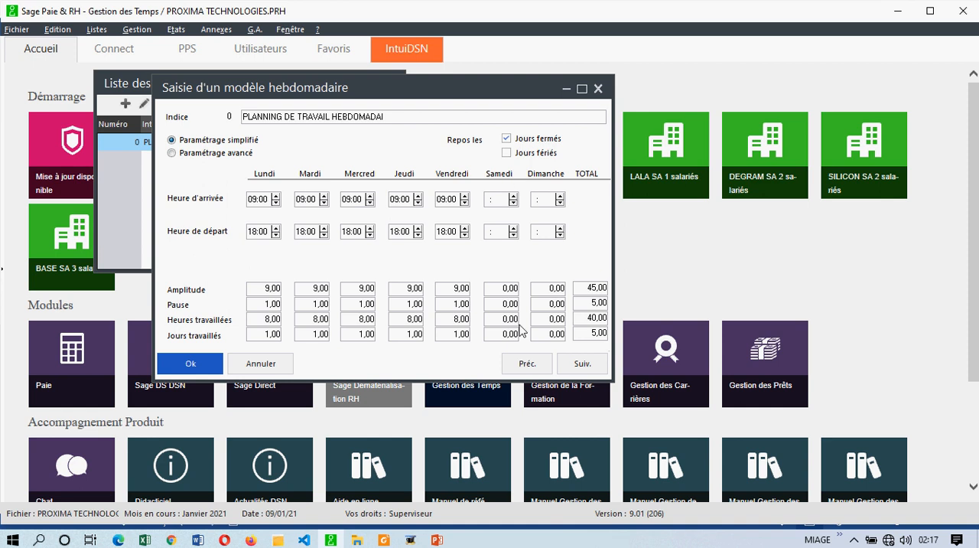
left_click(191, 363)
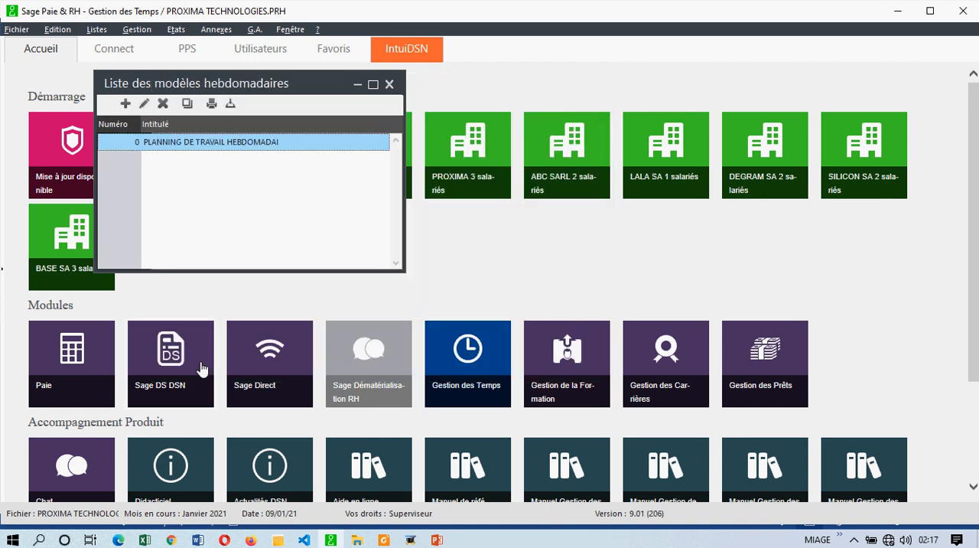
Step: Remove the public holiday marking from Tuesday 12 and Wednesday 13 January 2021 in the company calendar and close it
left_click(19, 31)
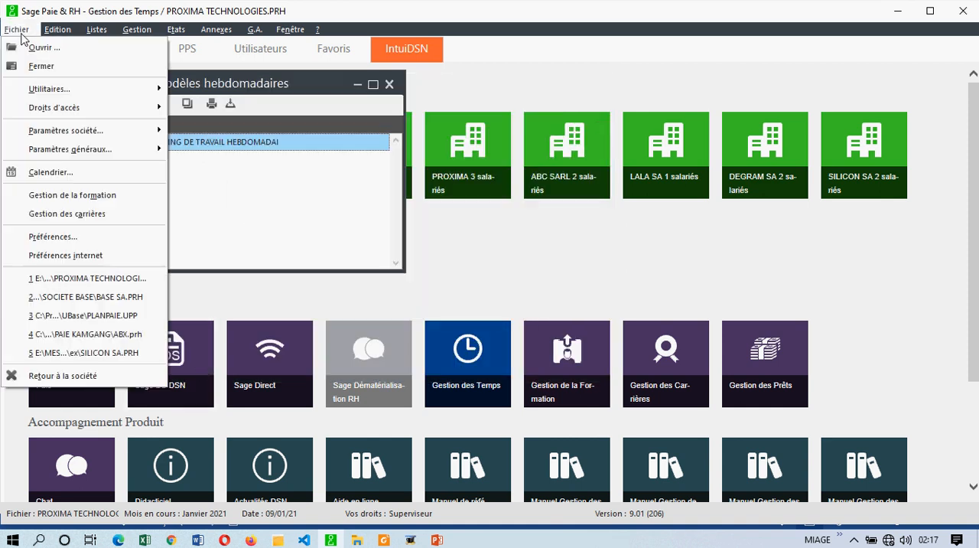
left_click(37, 173)
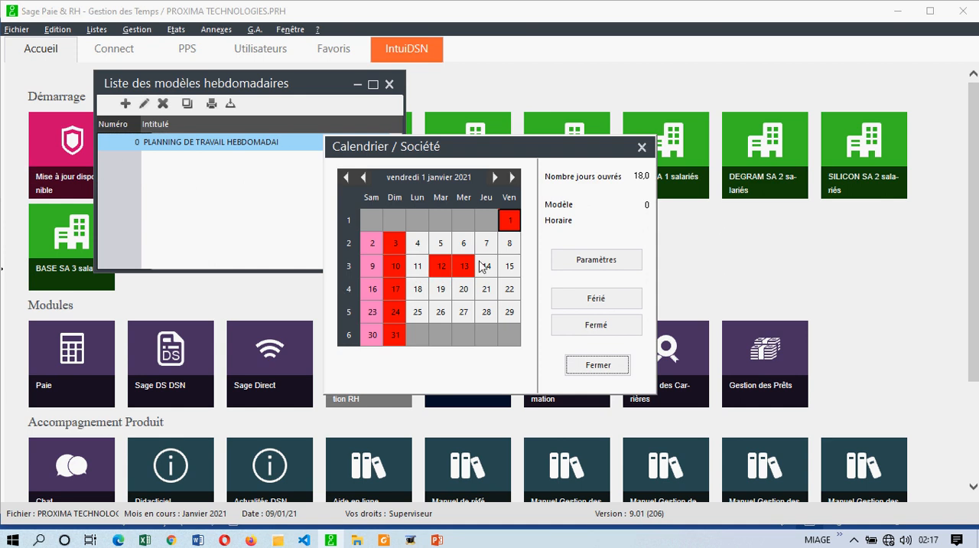
left_click(441, 267)
left_click(614, 302)
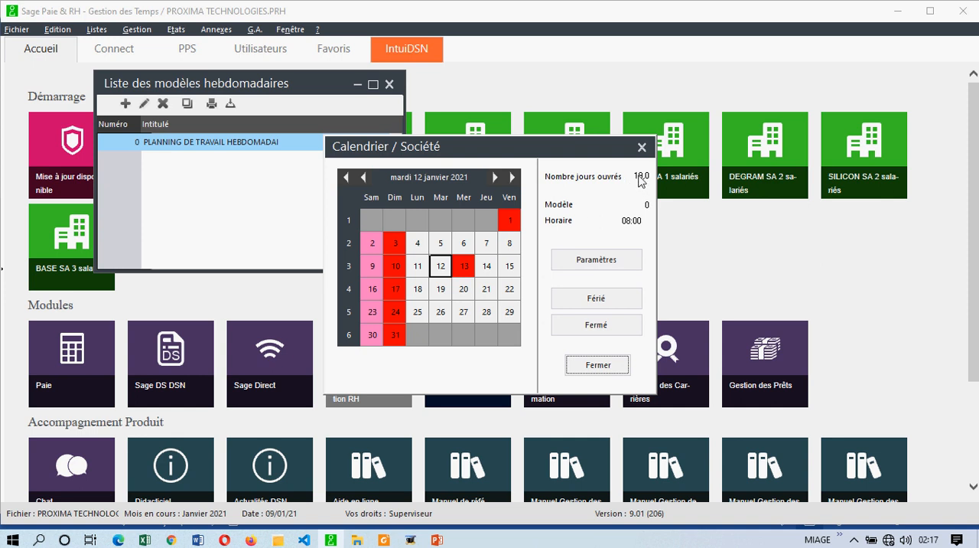
left_click(457, 274)
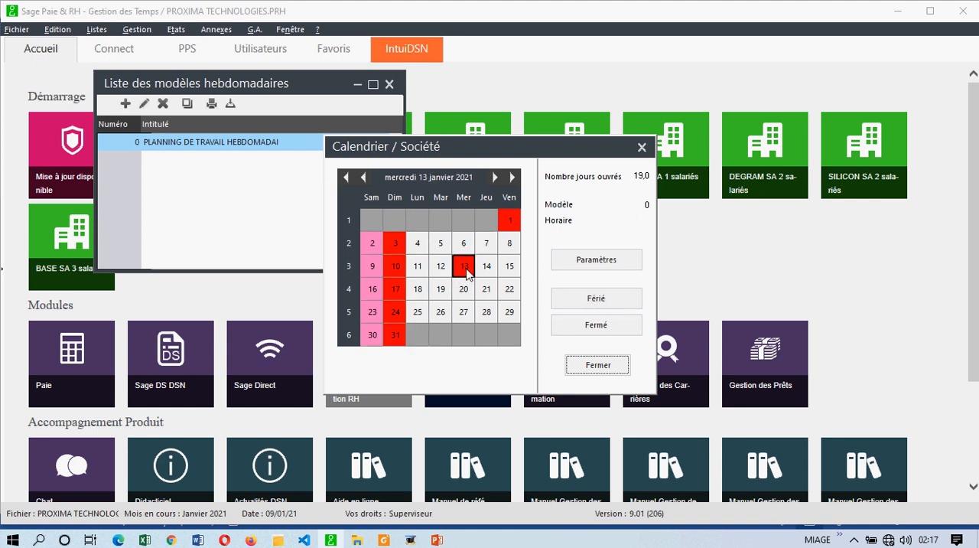
left_click(594, 300)
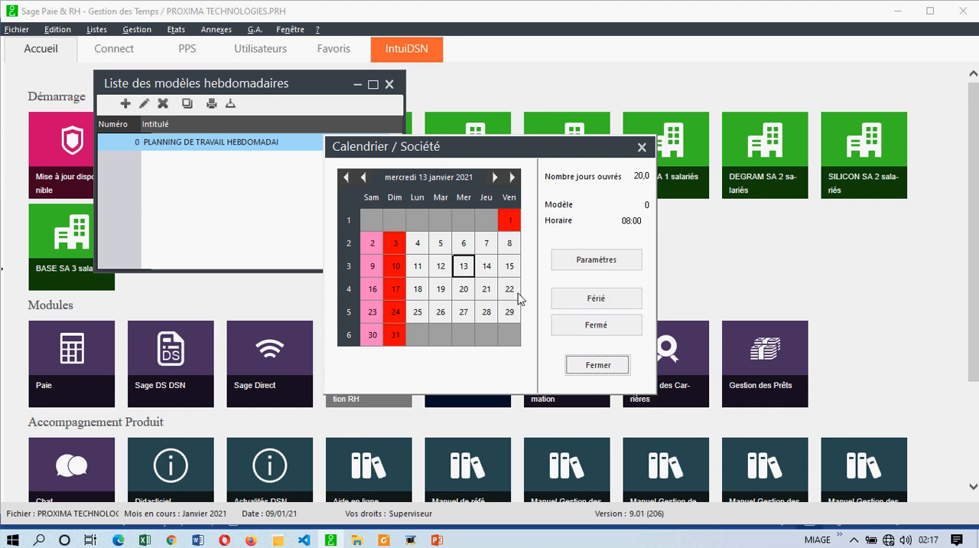
left_click(587, 365)
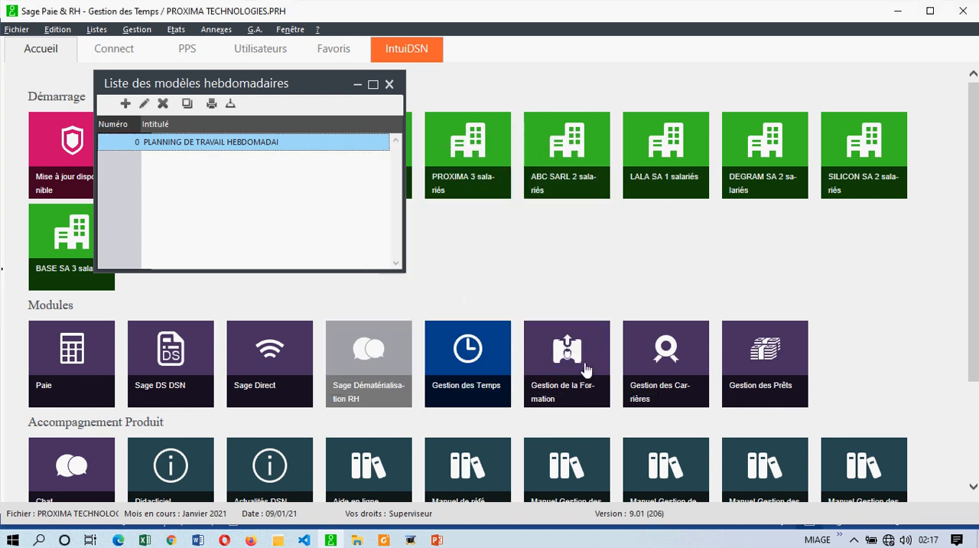
Step: Reopen the weekly model PLANNING DE TRAVAIL HEBDOMADAI and enable rest on public holidays
double_click(205, 145)
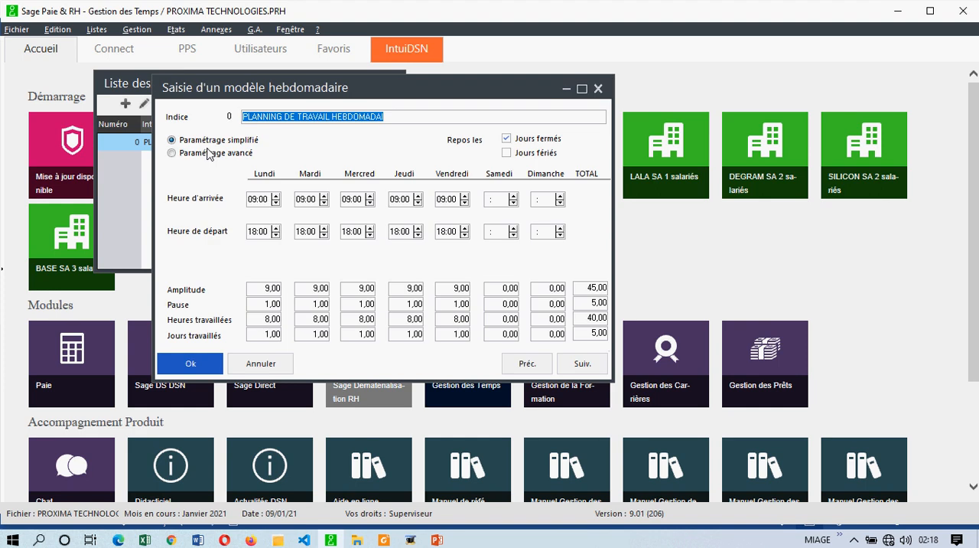
left_click(505, 152)
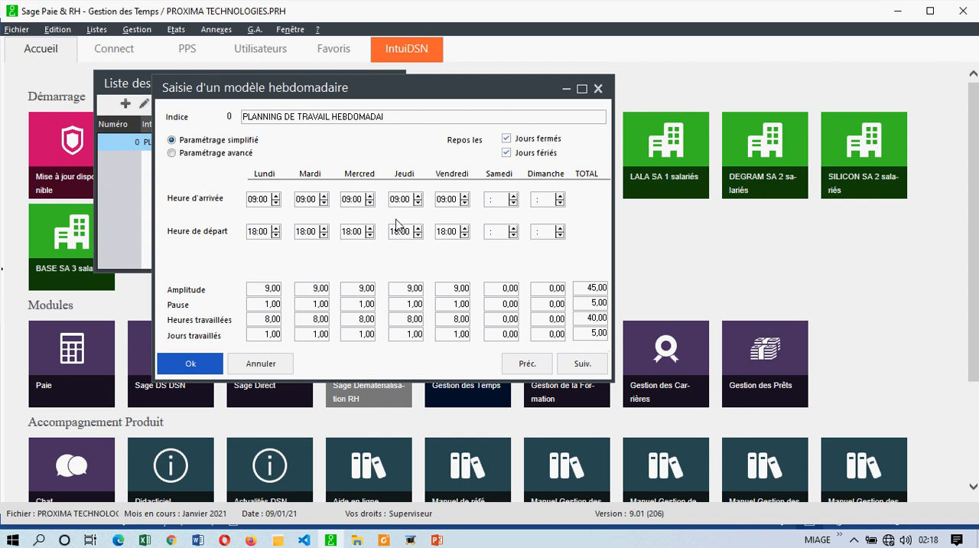
Step: Review Monday's day, work and lunch times in the advanced settings, return to the simplified settings and save the weekly model
left_click(172, 153)
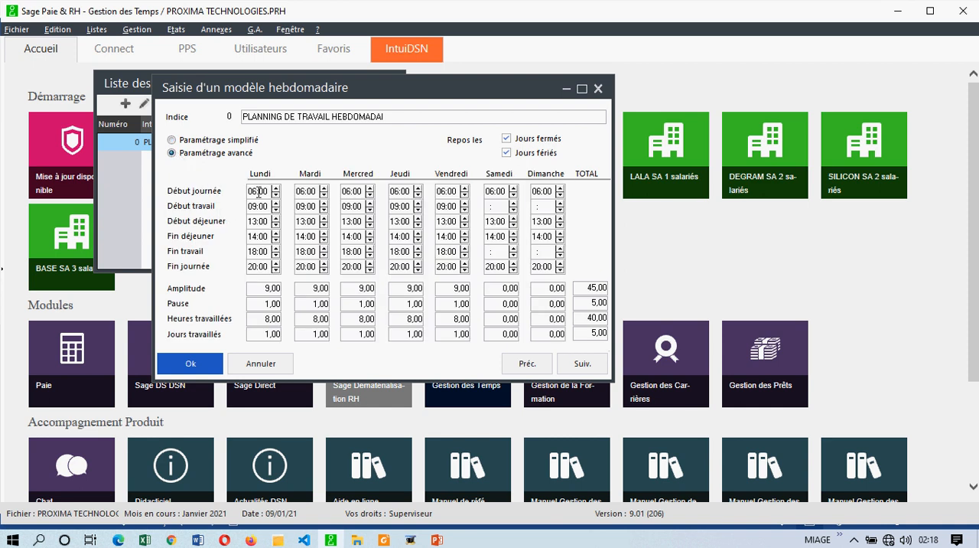
left_click(259, 192)
left_click(255, 206)
left_click(252, 222)
left_click(254, 236)
left_click(254, 251)
left_click(254, 266)
left_click(171, 142)
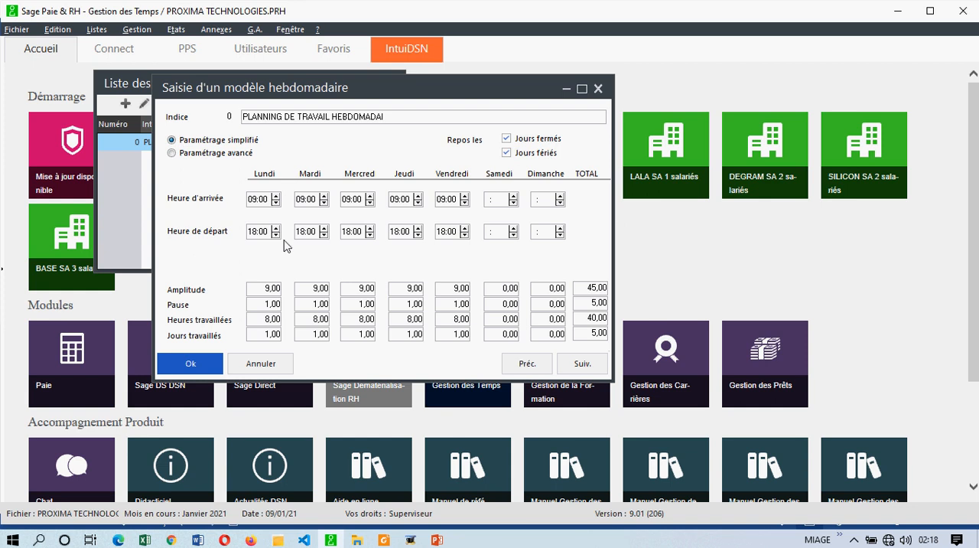
left_click(213, 352)
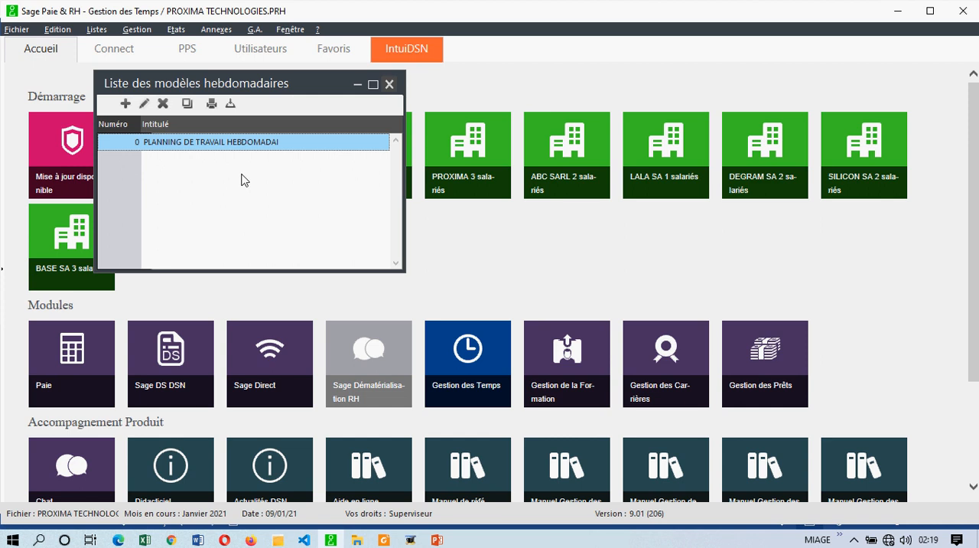
Step: Start a new weekly model titled CADRES and discard it without saving
left_click(125, 104)
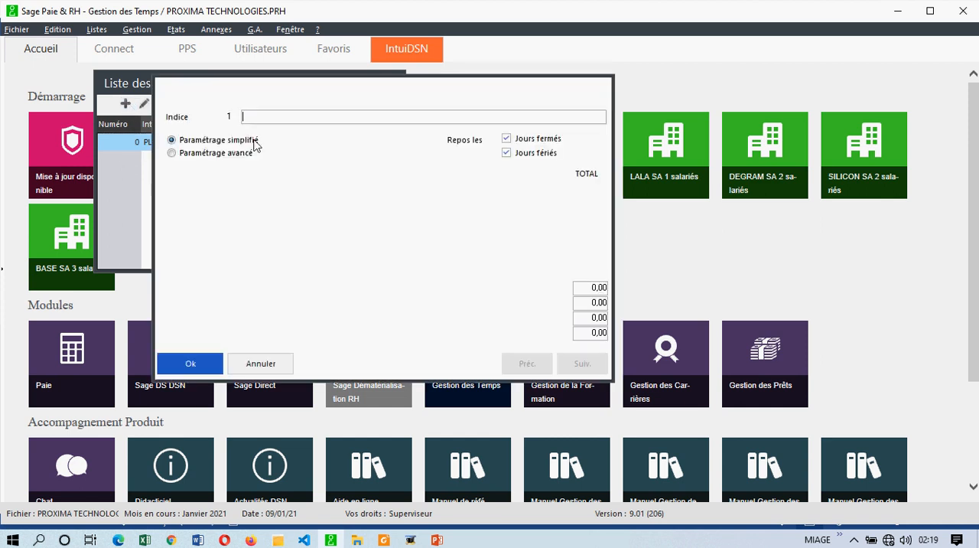
type("CA")
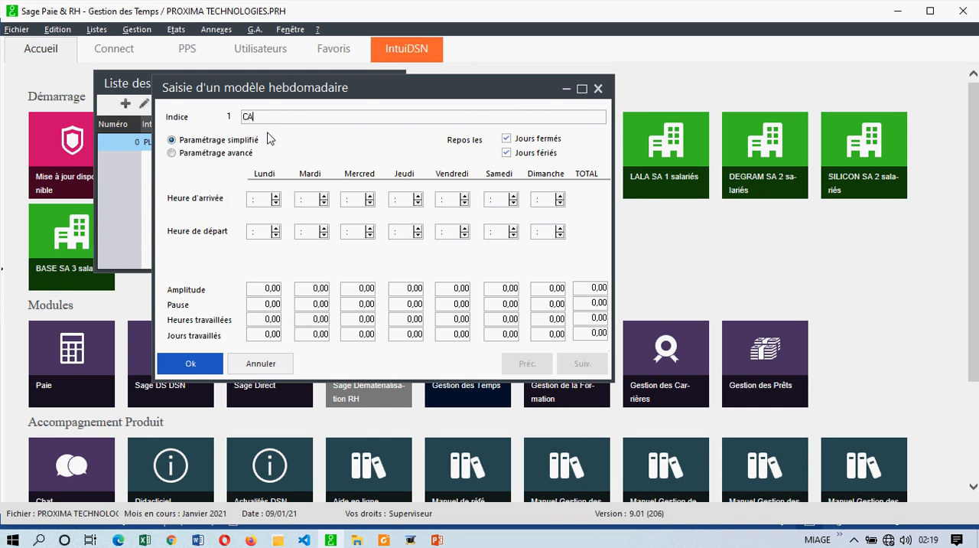
type("DRES")
left_click(259, 199)
left_click_drag(421, 98, 574, 203)
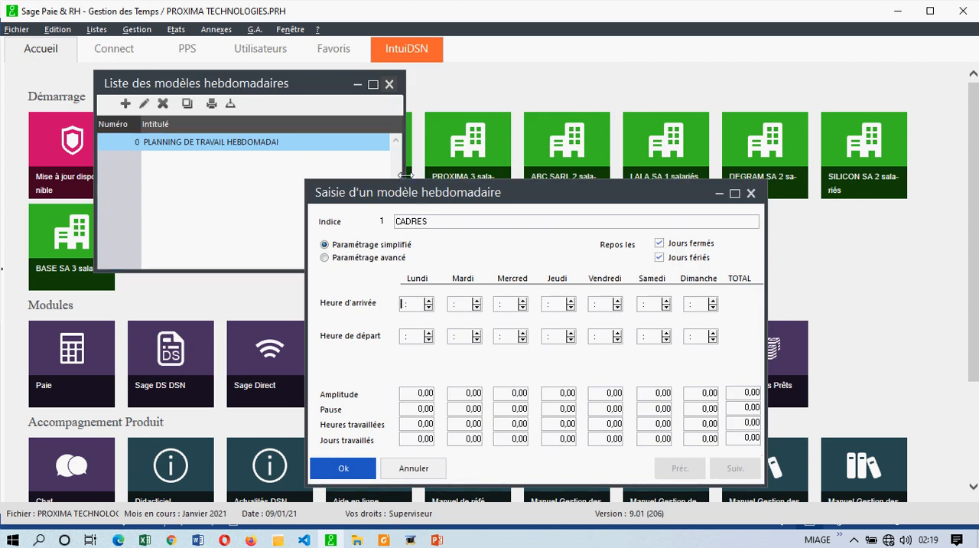
left_click(751, 193)
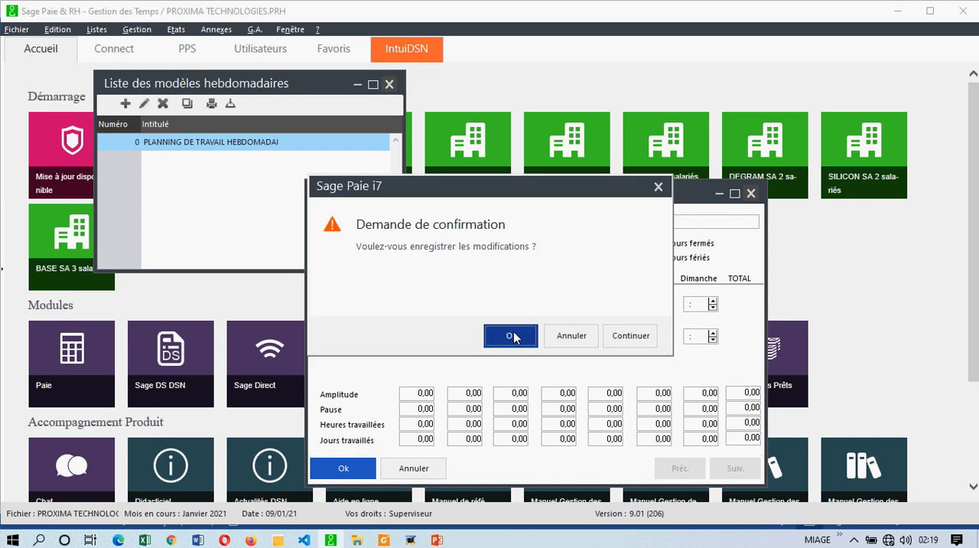
left_click(573, 337)
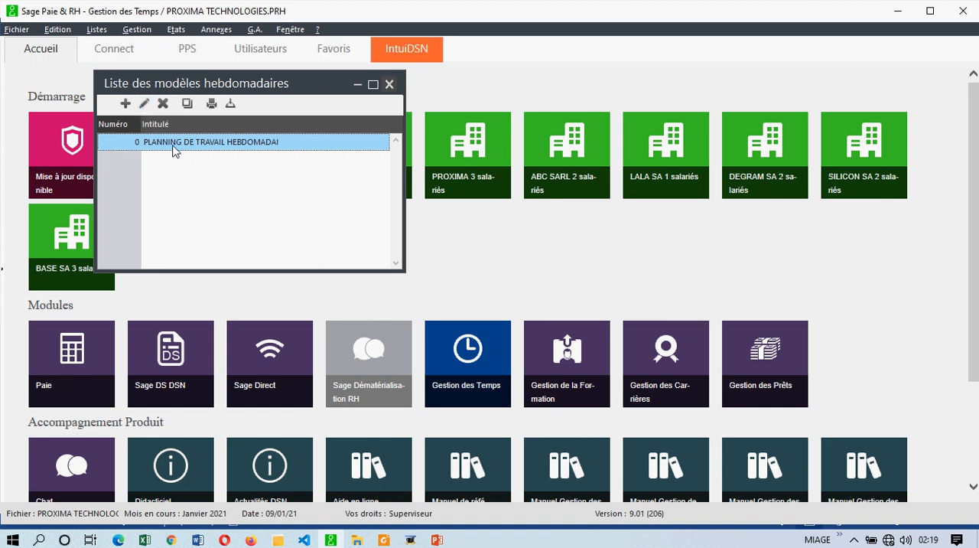
Step: Open the existing weekly model to view its settings and close it without changes
left_click(145, 104)
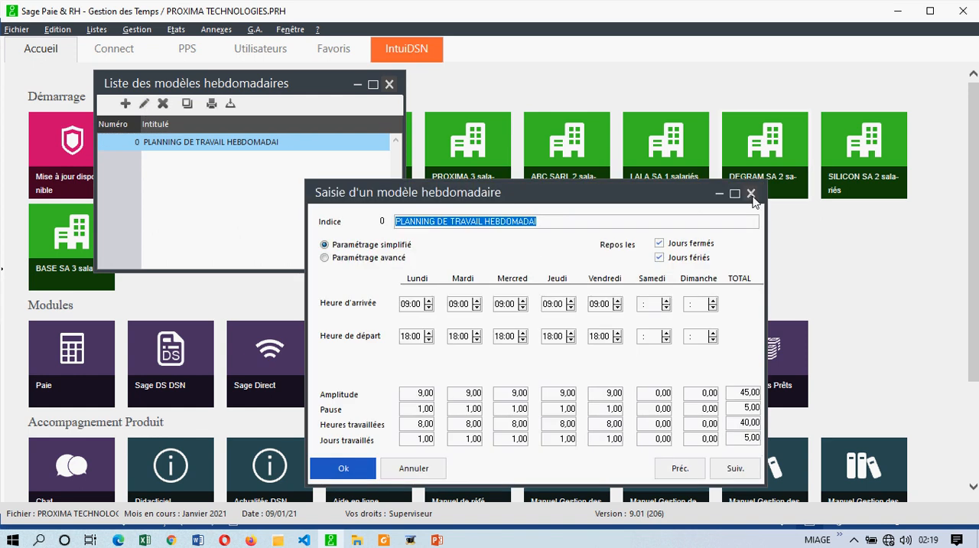
left_click(751, 194)
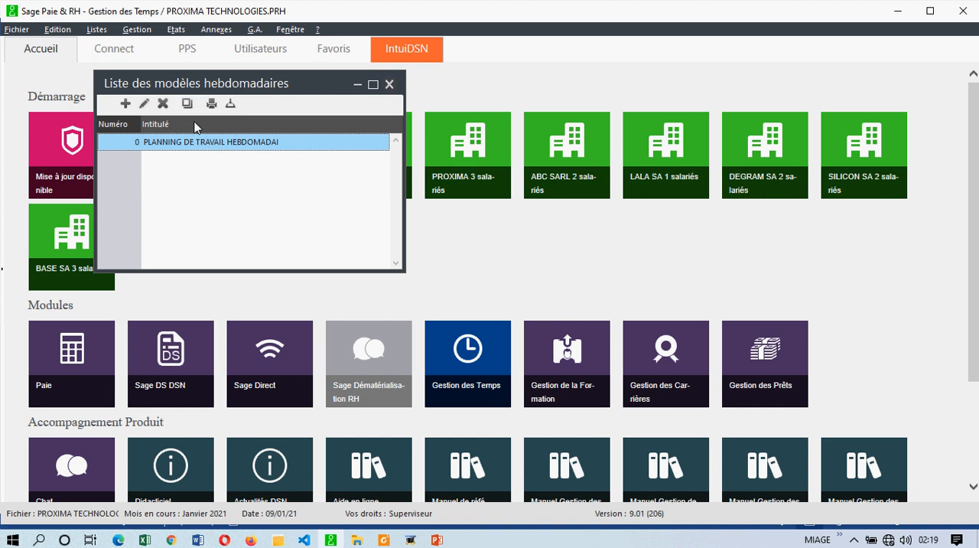
Step: Duplicate the weekly model PLANNING DE TRAVAIL HEBDOMADAI and delete the duplicate, model 1
left_click(187, 104)
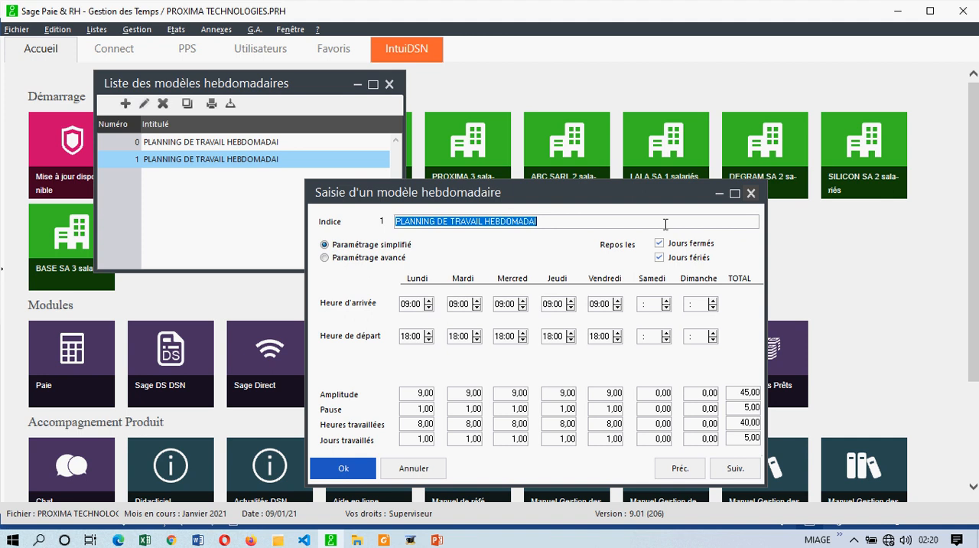
left_click(751, 194)
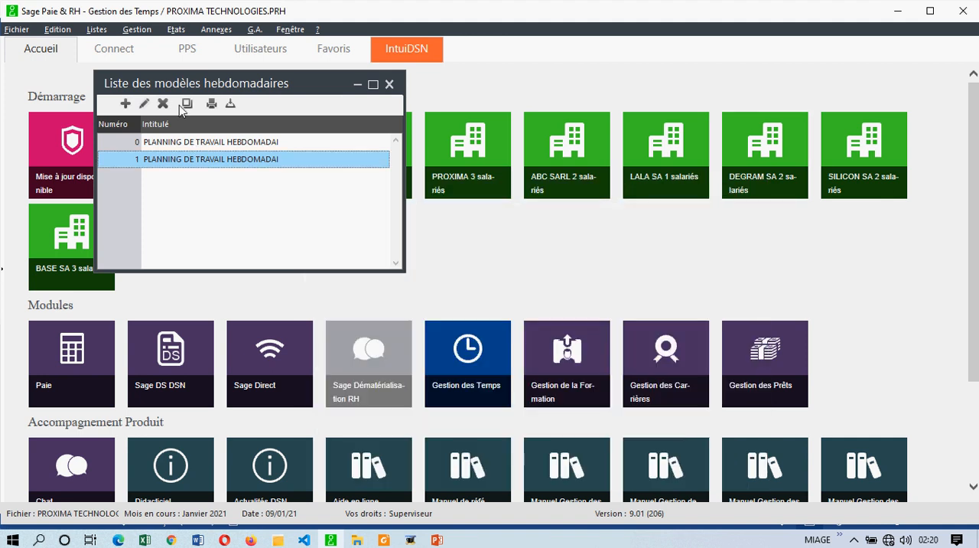
left_click(165, 104)
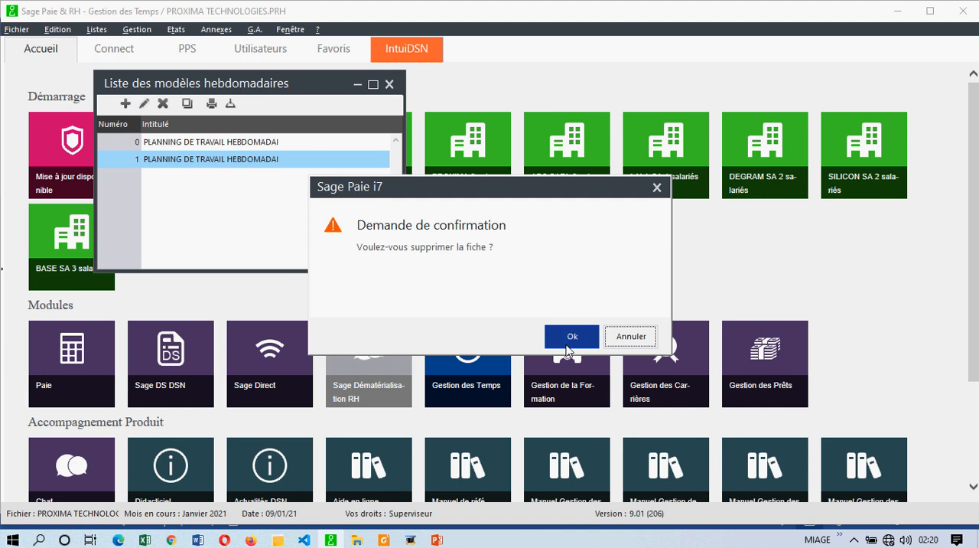
left_click(571, 338)
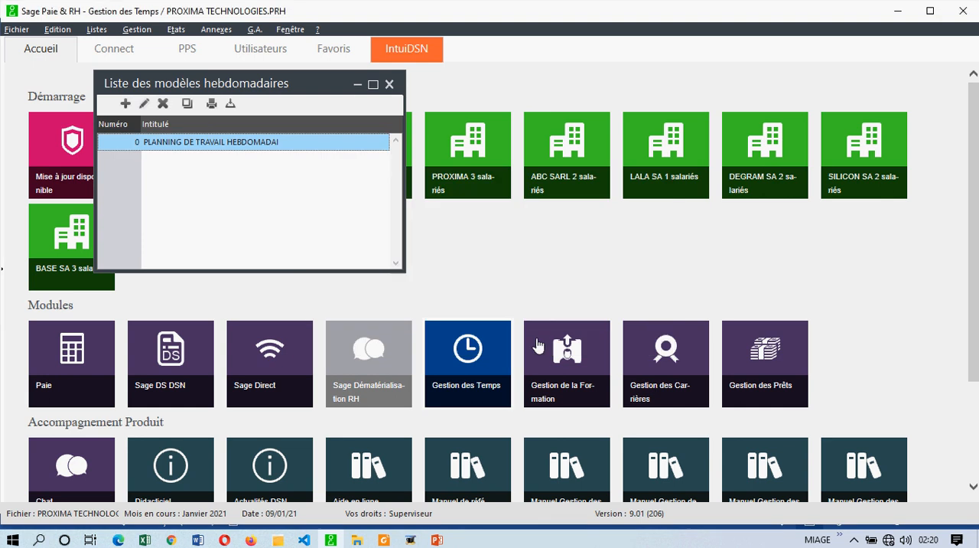
Step: View the print options for weekly models, cancel them and close the list of weekly models
left_click(212, 104)
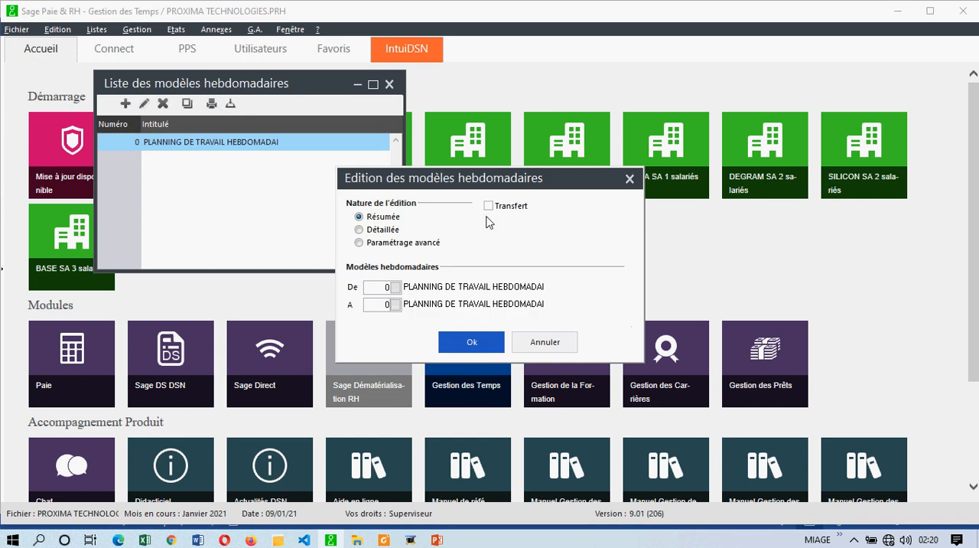
left_click(630, 180)
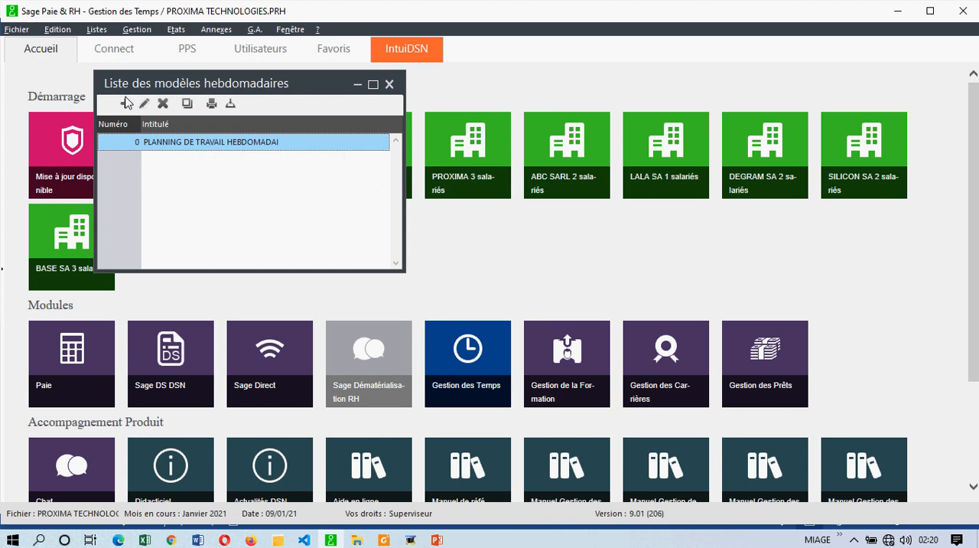
left_click(390, 84)
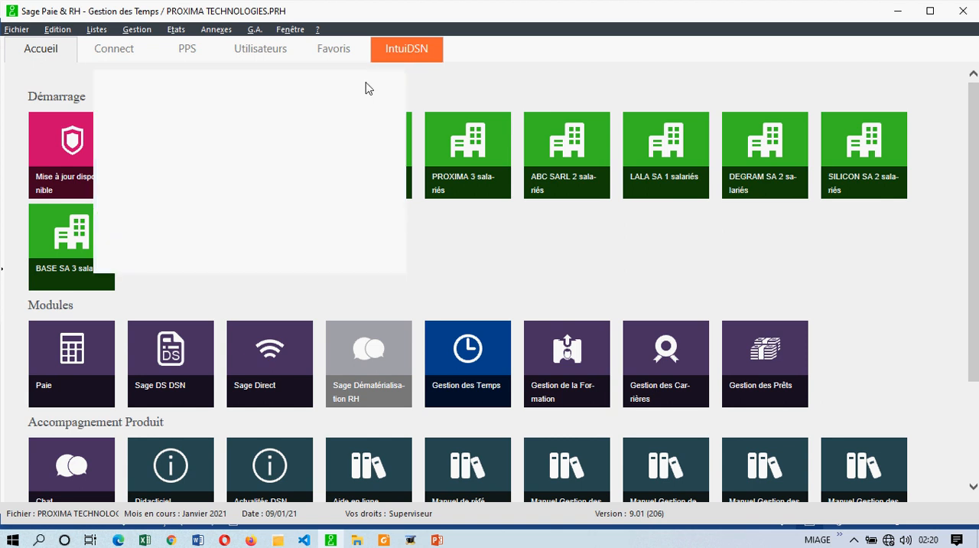
Step: Open the employee list and close it again
left_click(96, 29)
left_click(138, 47)
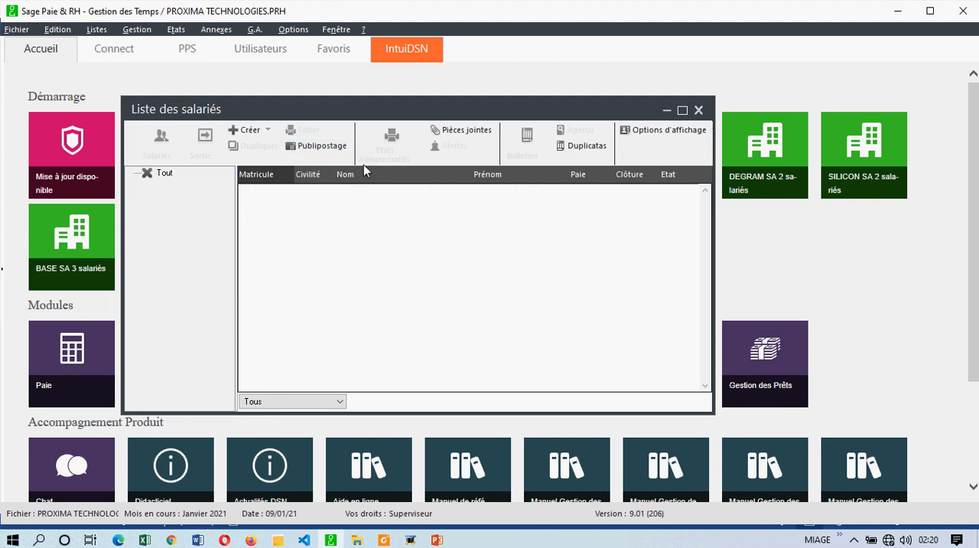
left_click(699, 110)
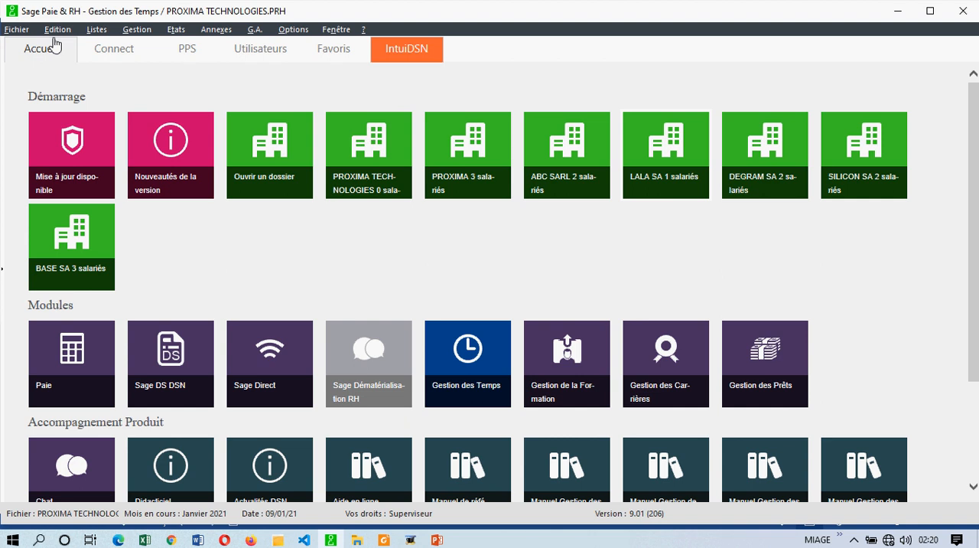
Step: Open the list of annual planning models and start a new model with code 01
left_click(97, 31)
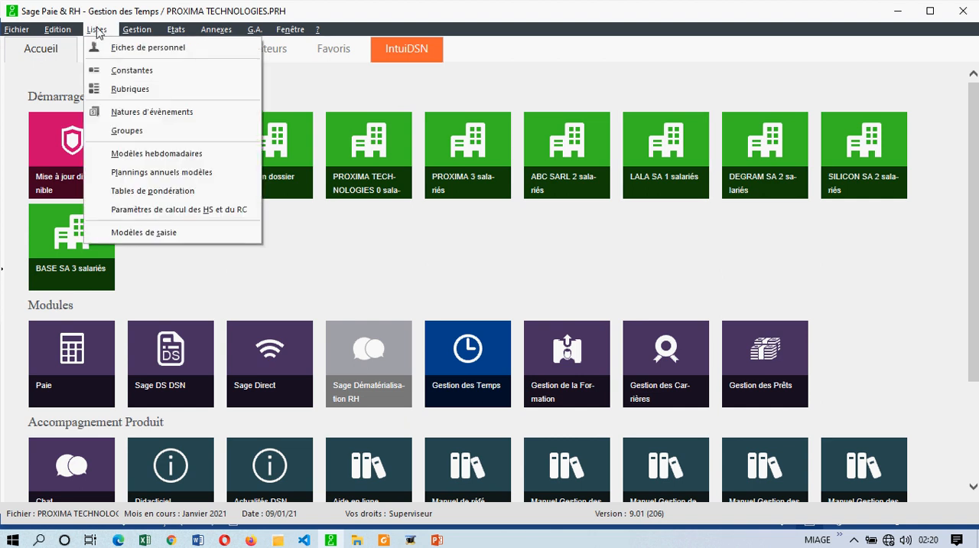
left_click(156, 173)
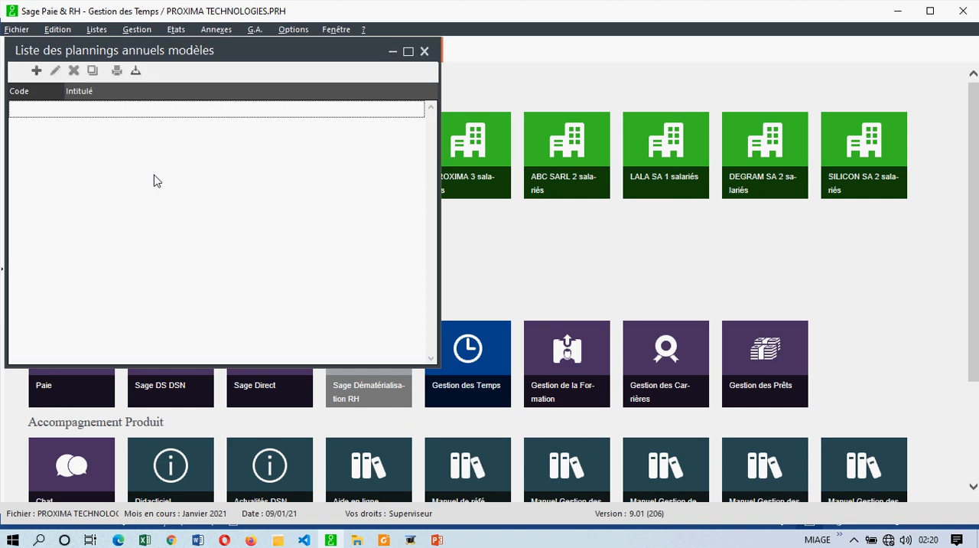
left_click_drag(188, 62, 239, 78)
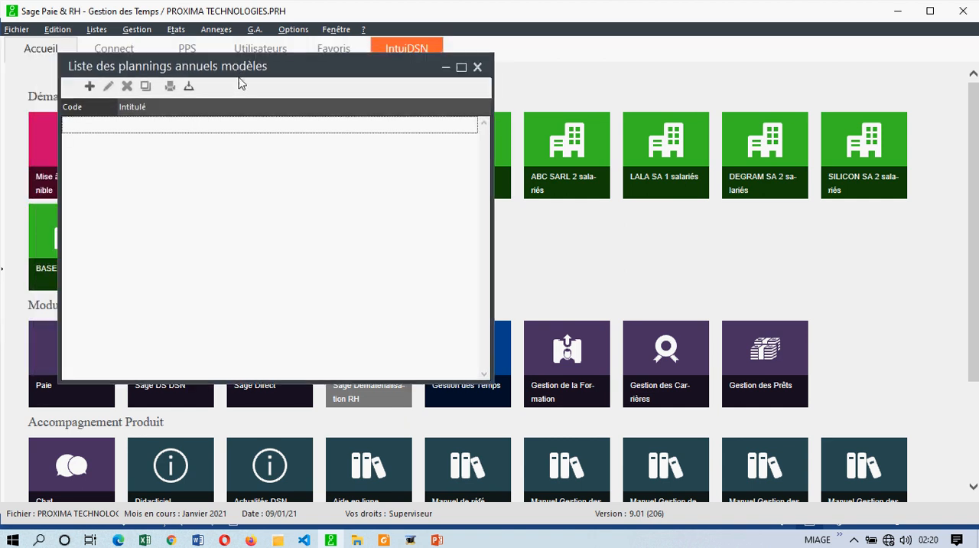
left_click(90, 88)
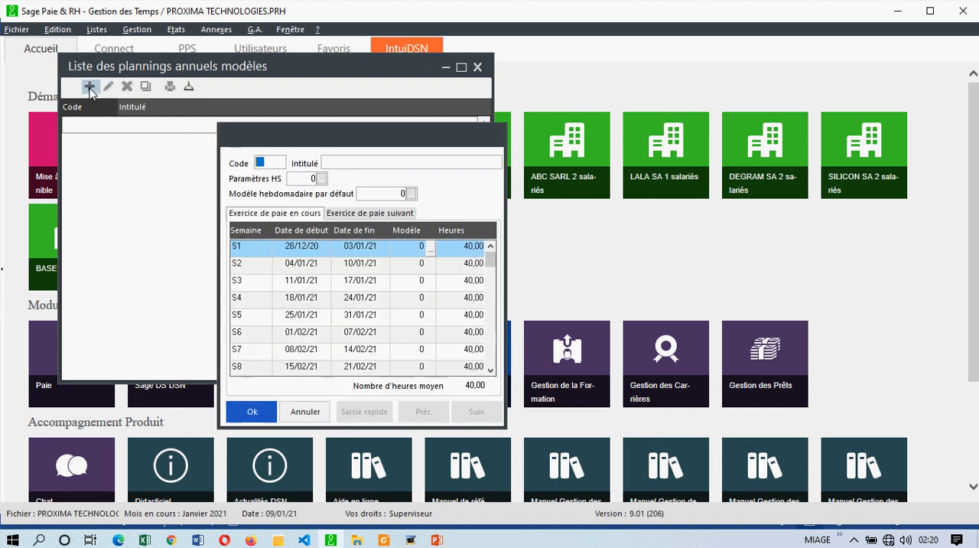
type("01")
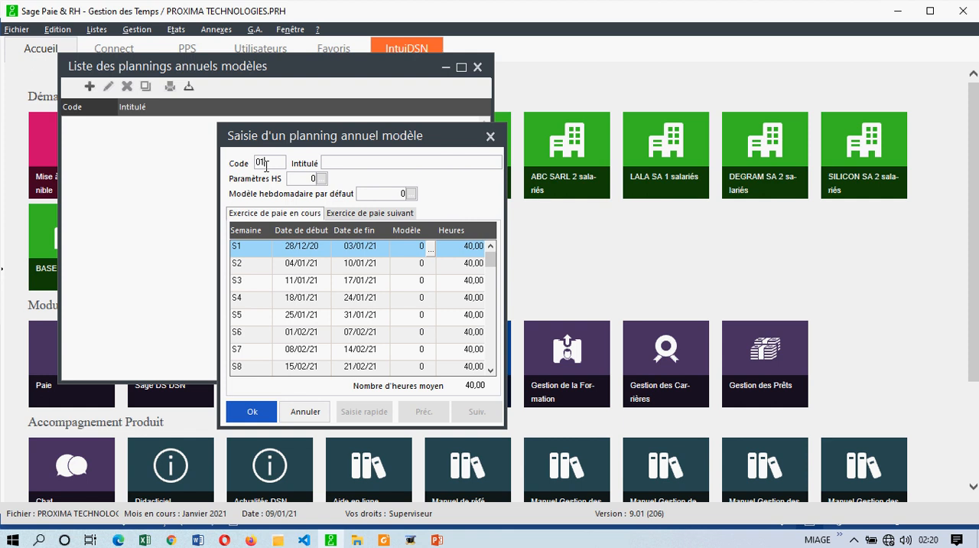
key("Tab")
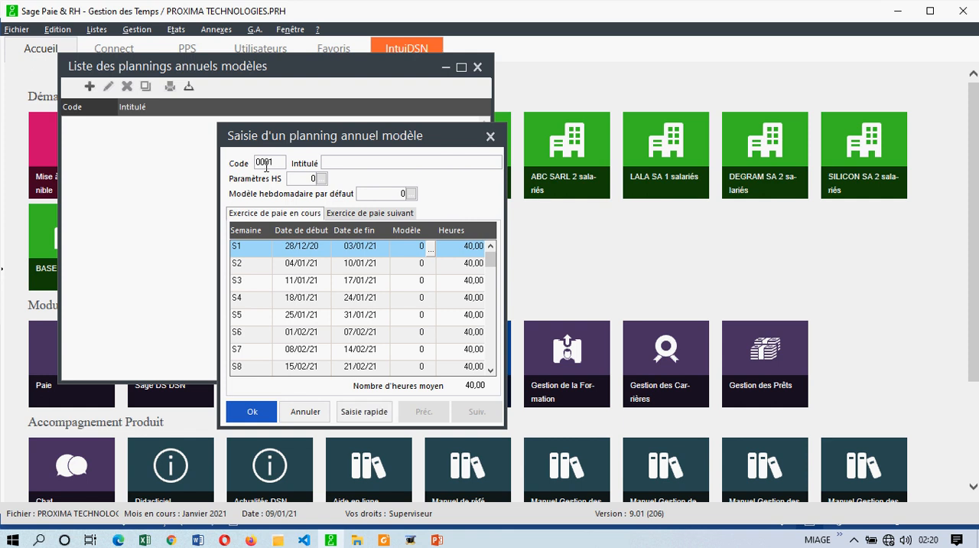
Step: Title the new annual planning model PLANNING ANNUEL COMMUN
type("PLANNING ANNUEL COMMUN")
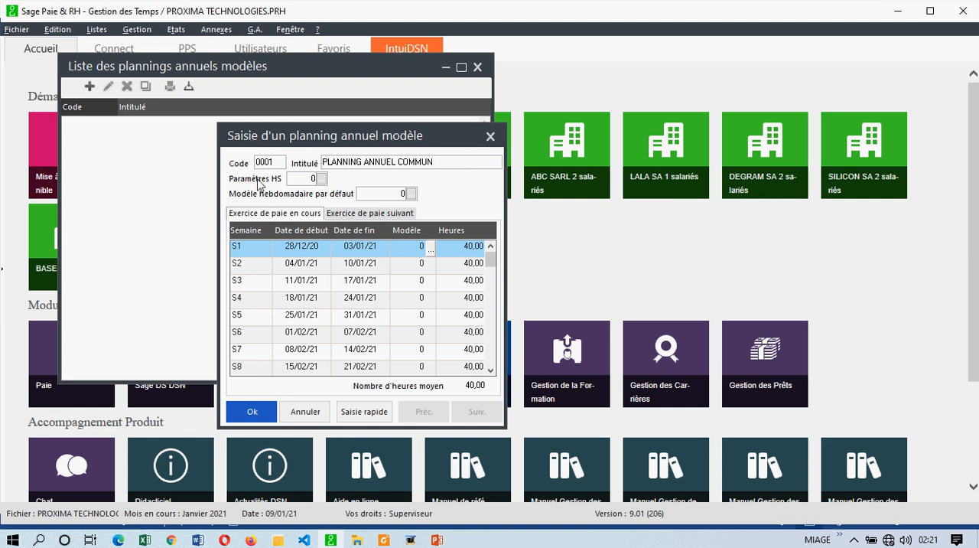
Step: Assign Paramètres HS Société as the overtime parameters and PLANNING DE TRAVAIL HEBDOMADAI as the default weekly model
left_click(321, 178)
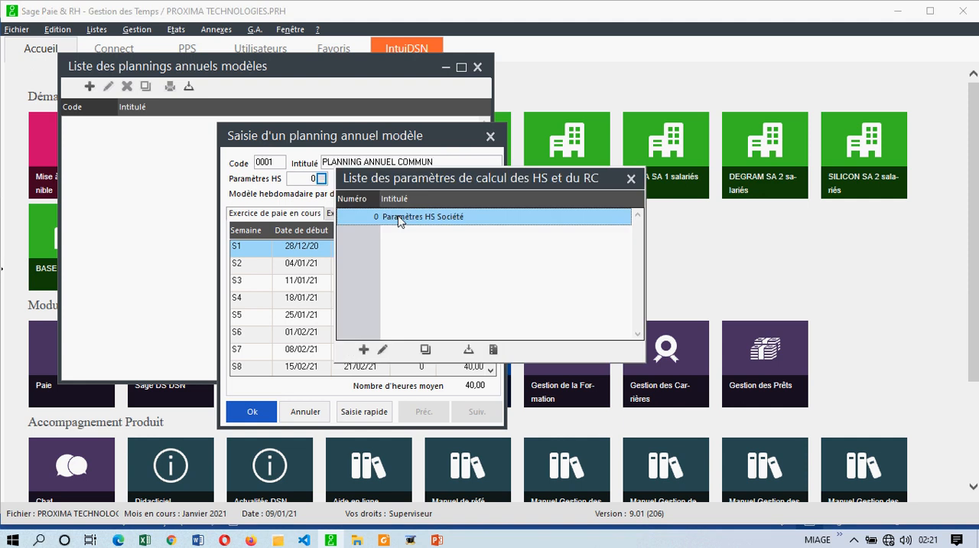
double_click(398, 218)
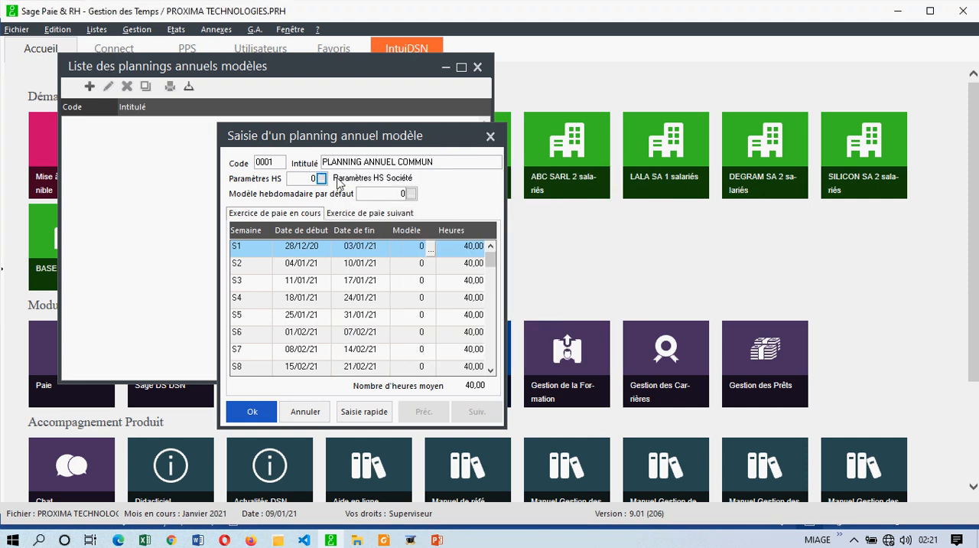
left_click(408, 195)
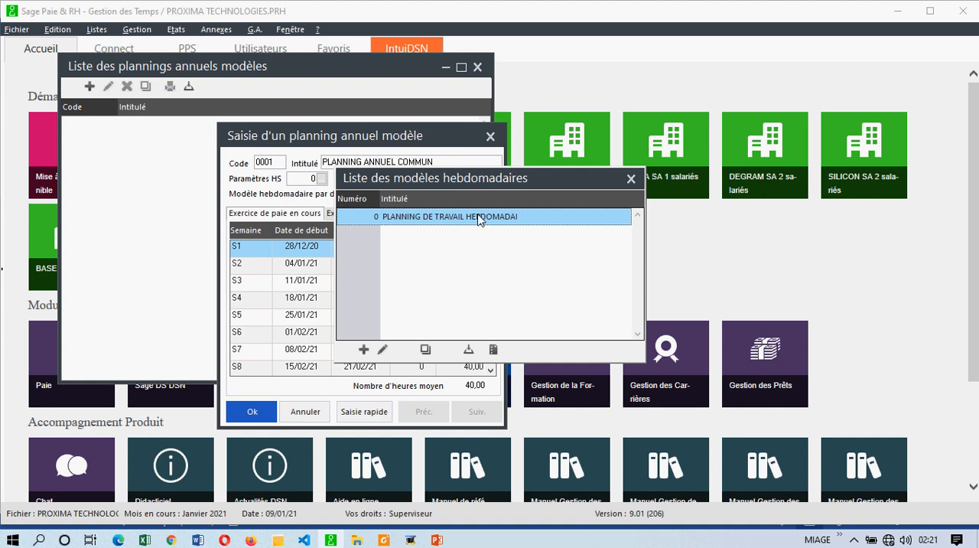
double_click(479, 219)
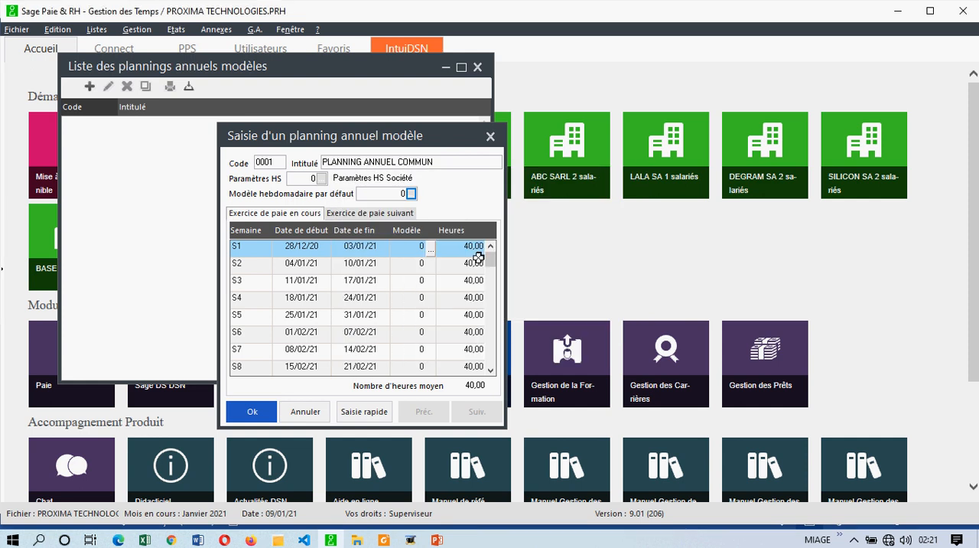
Step: Review the weeks of the current payroll year in the annual planning, from S1 through the year's last week
left_click_drag(492, 262, 492, 271)
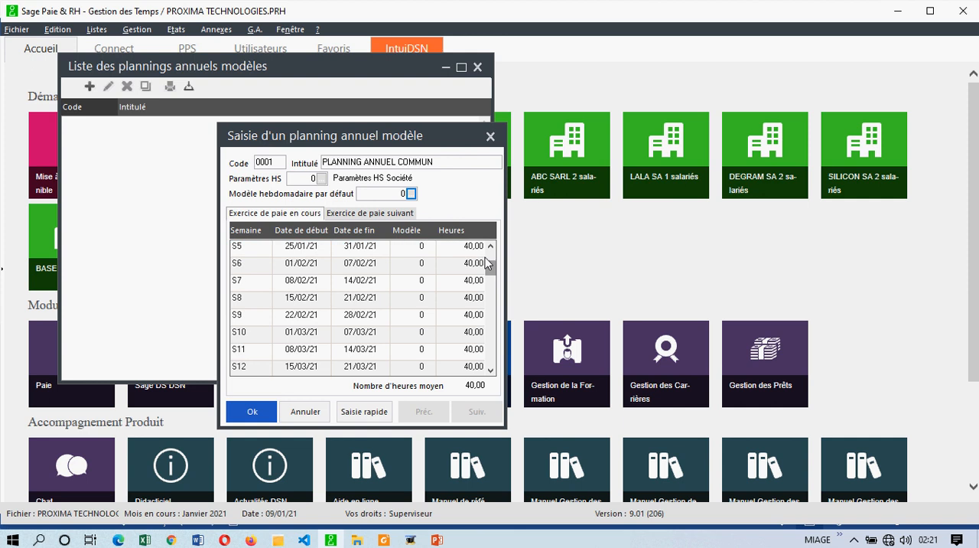
left_click(481, 261)
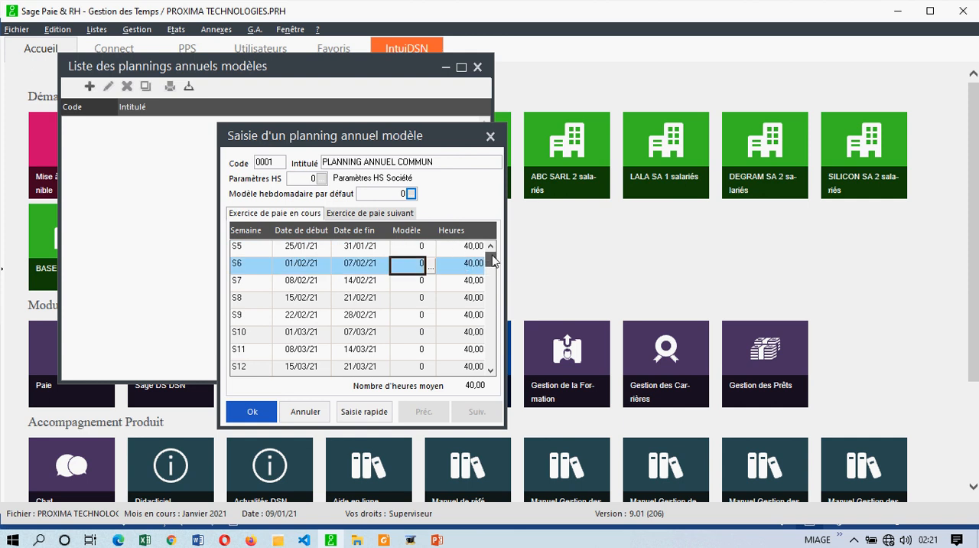
scroll(494, 257, "up", 2)
left_click(452, 251)
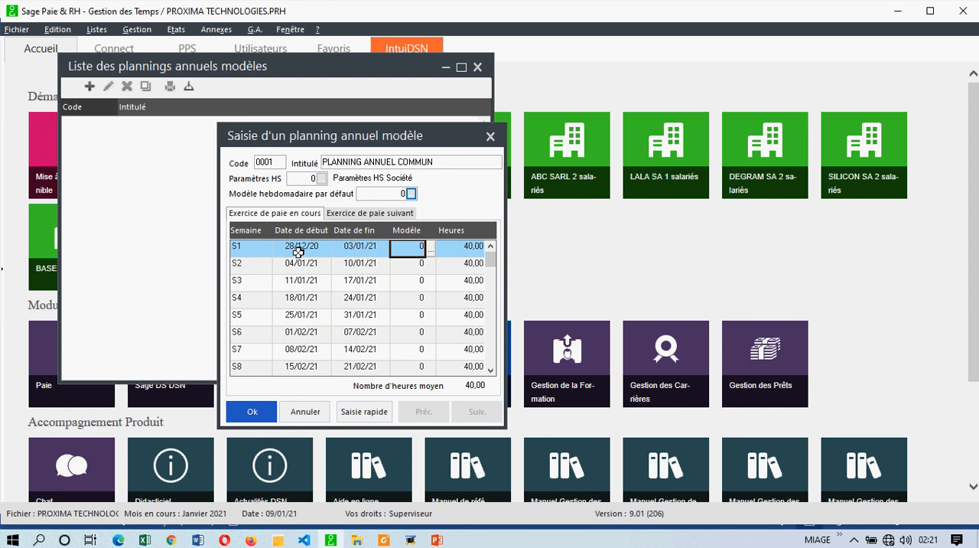
left_click_drag(490, 257, 490, 356)
left_click(240, 337)
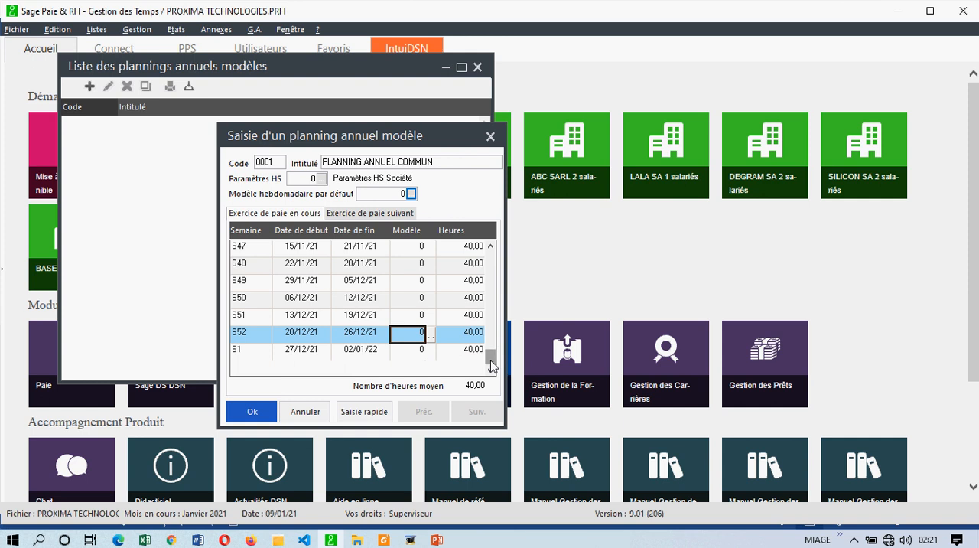
left_click_drag(491, 366, 490, 338)
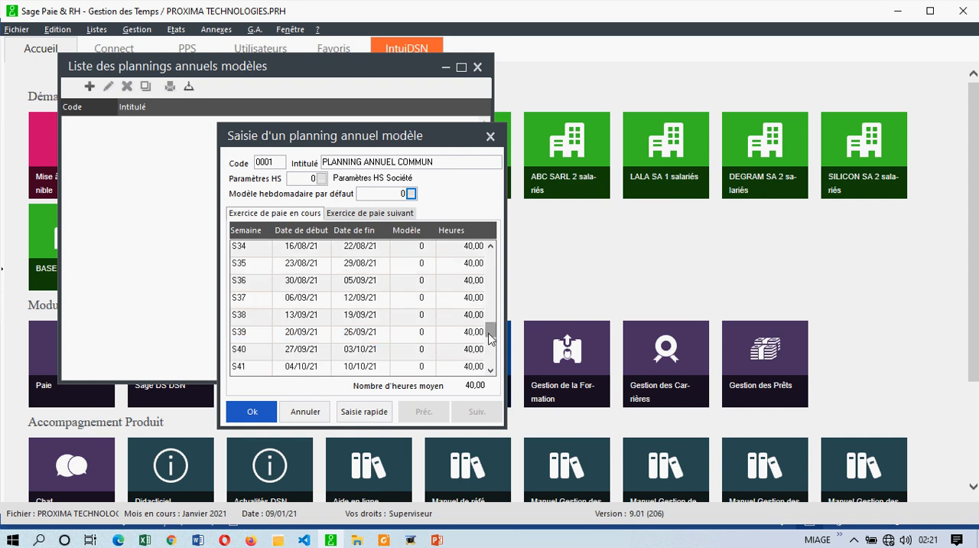
Step: View the weekly models available for week S36 and close their list without changing the week's model
left_click(418, 282)
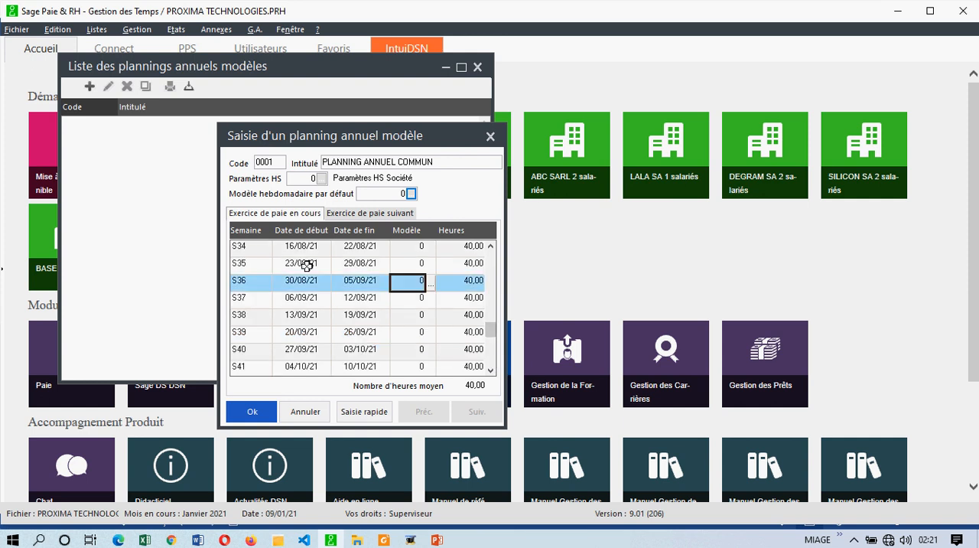
left_click(432, 285)
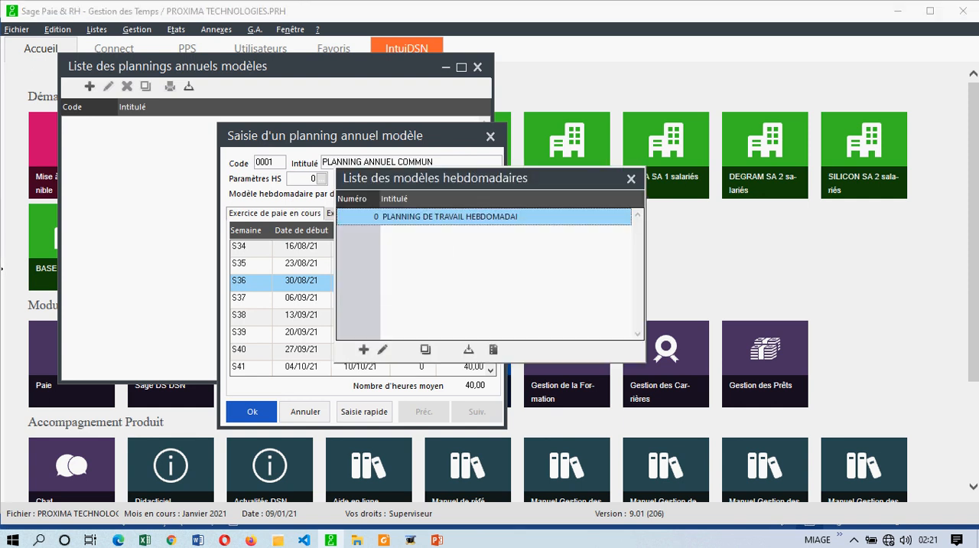
left_click(631, 178)
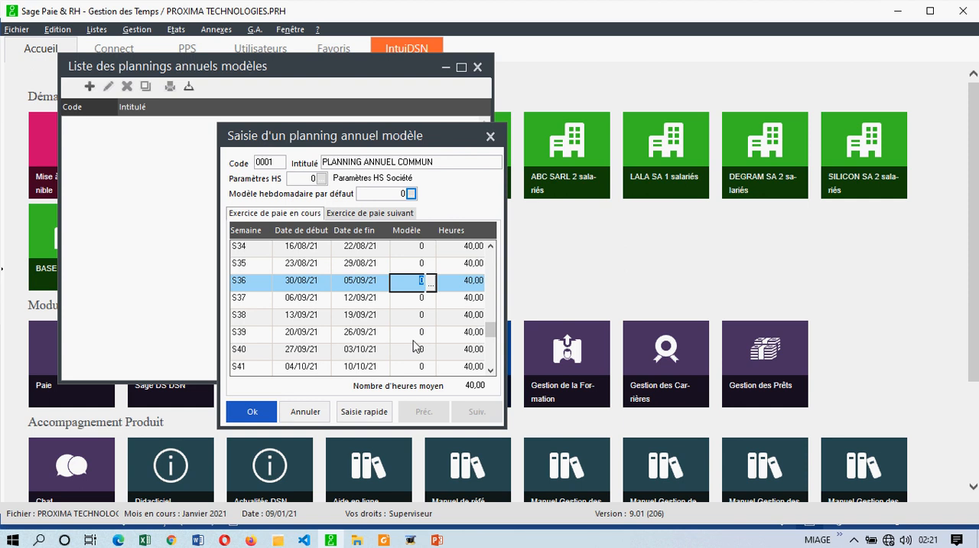
left_click(413, 304)
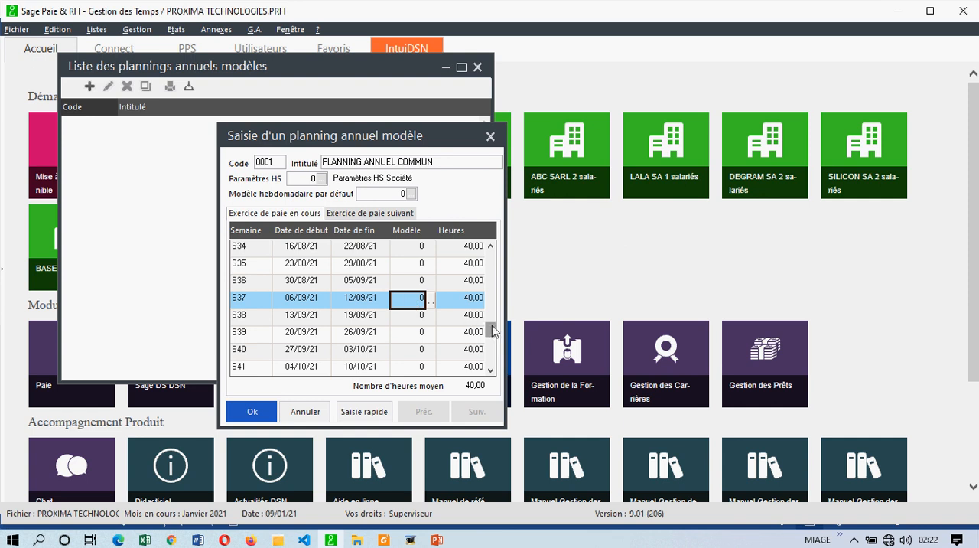
left_click_drag(491, 300, 491, 263)
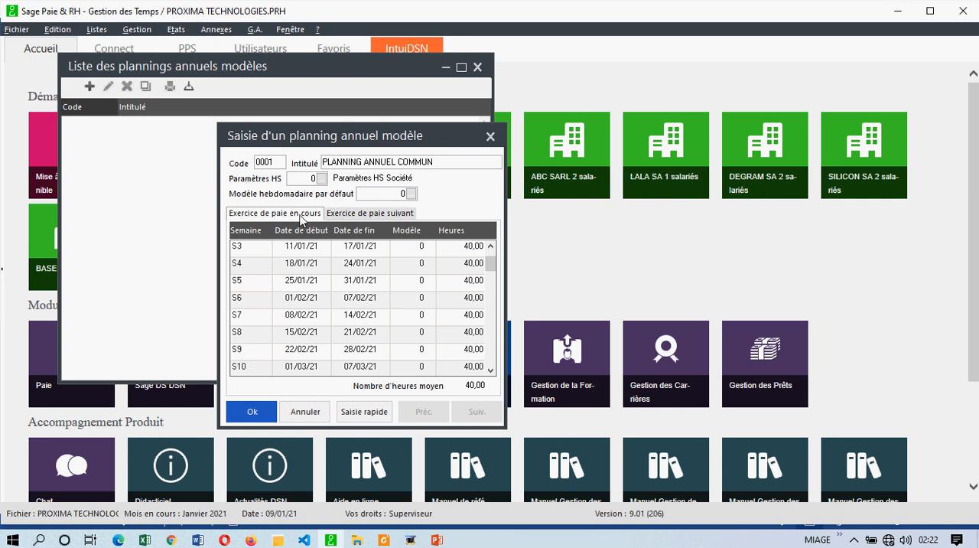
Step: Check the weeks of the following payroll year, and save the annual planning model, closing the list of annual models
left_click(366, 218)
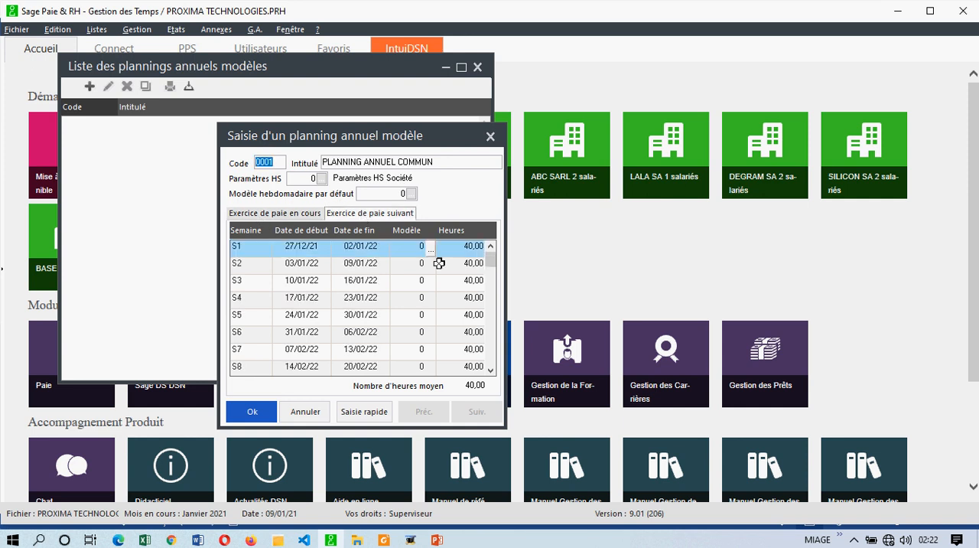
left_click(492, 263)
mouse_move(492, 263)
left_mouse_down()
mouse_move(484, 353)
mouse_move(490, 270)
left_mouse_up()
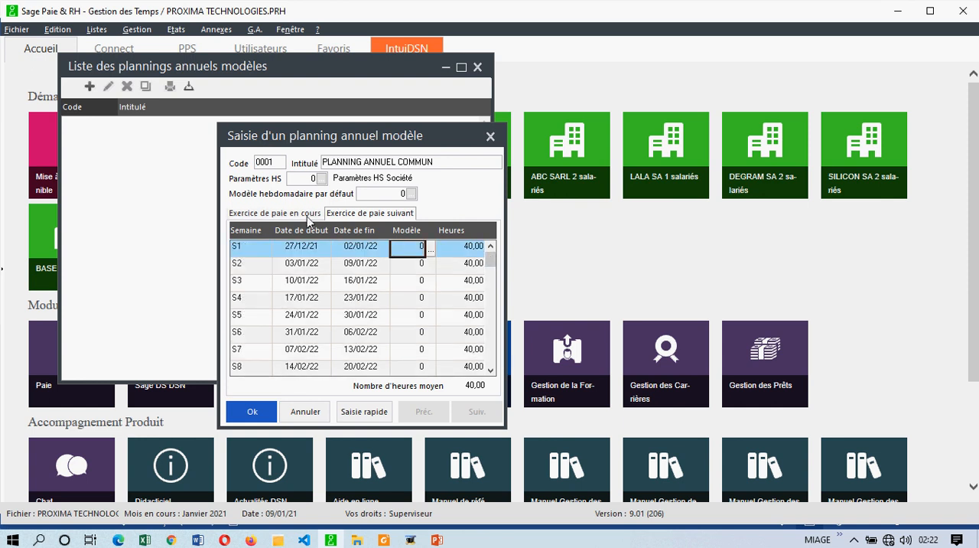
left_click(253, 414)
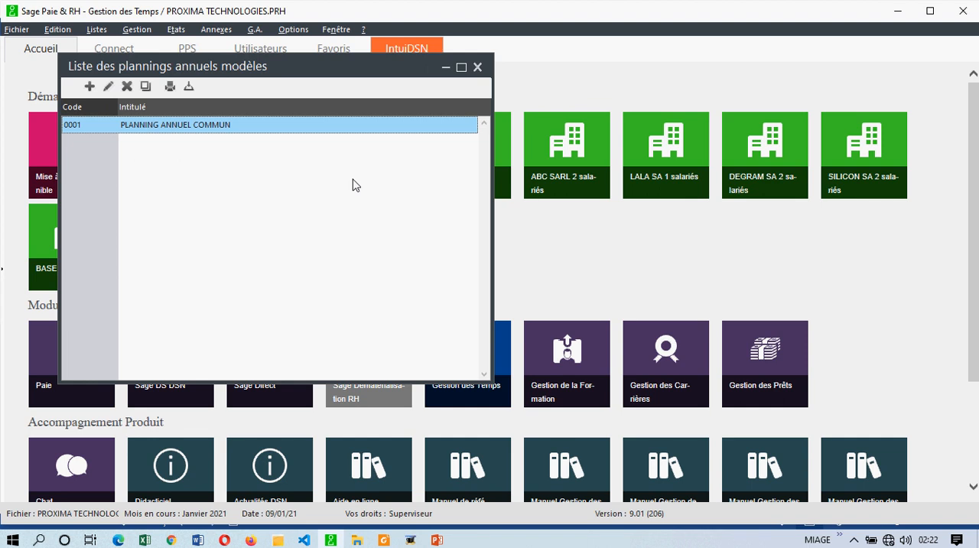
left_click(478, 68)
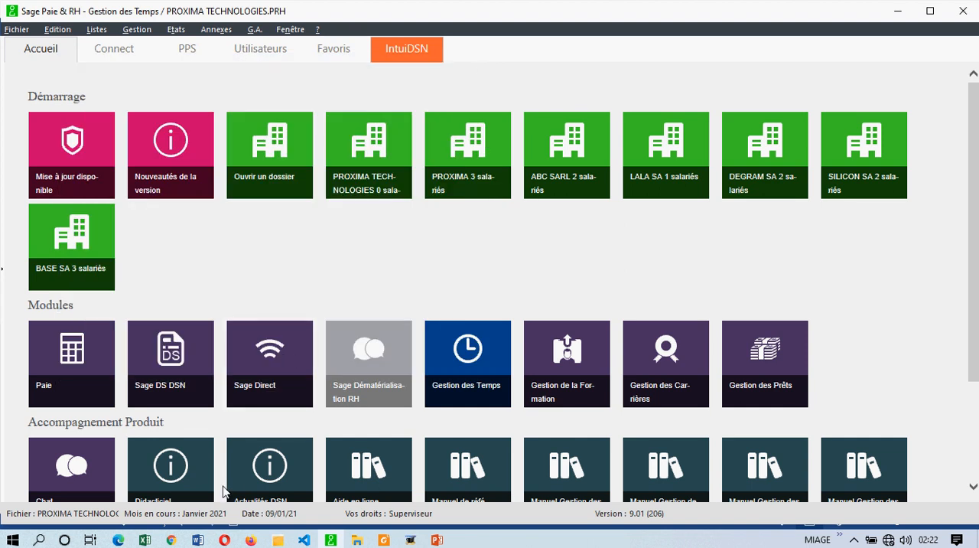
Step: Switch to the training plan in Word, highlight the item Création d'un établissement, and return to Sage
left_click(200, 538)
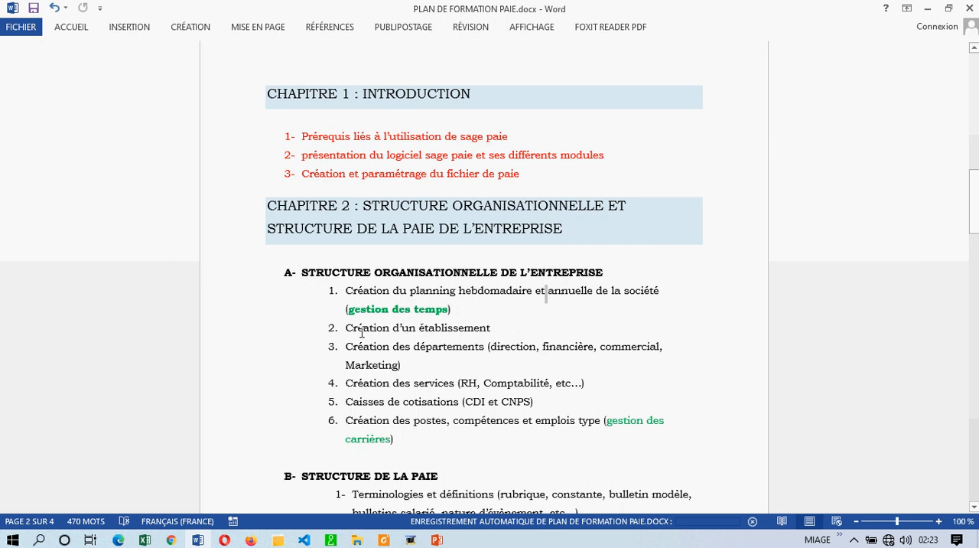
left_click_drag(532, 327, 346, 328)
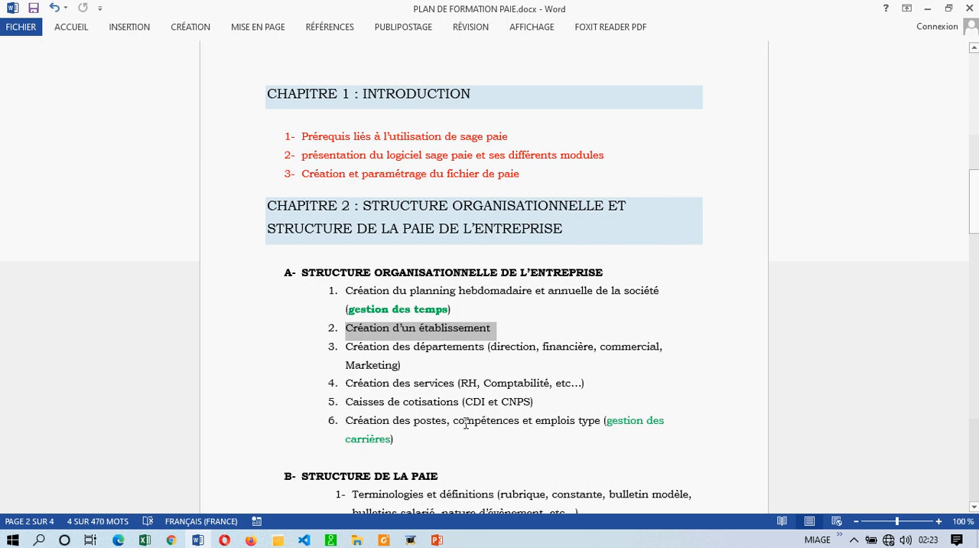
left_click(512, 335)
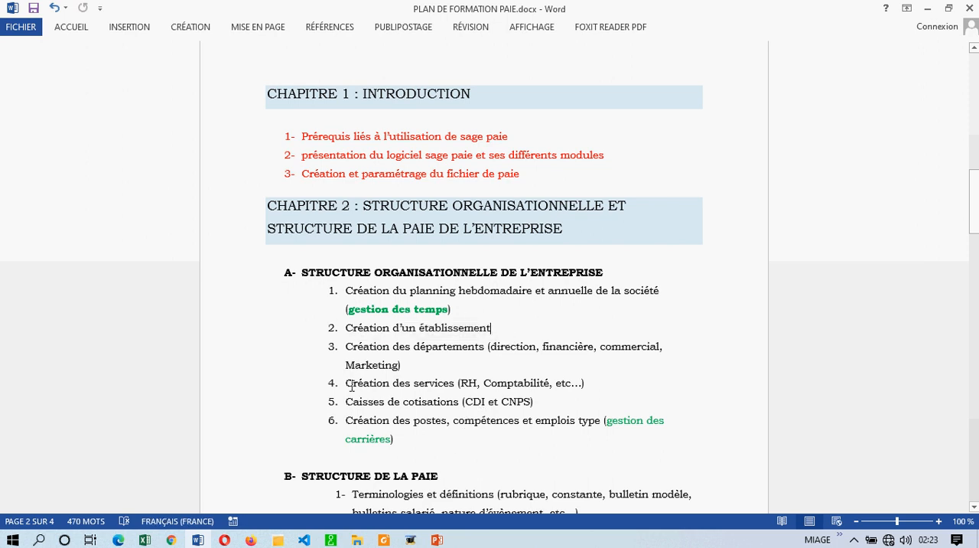
left_click(330, 540)
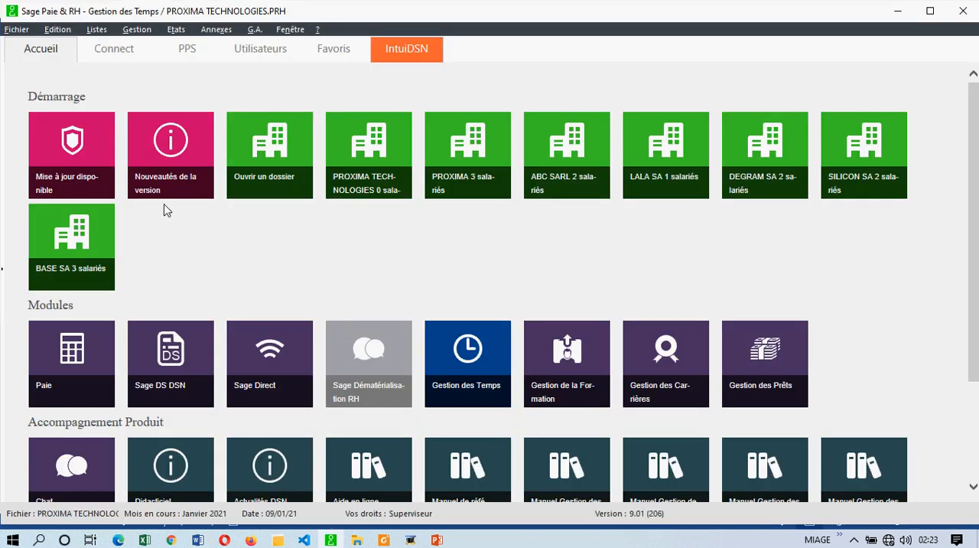
Step: Review the general parameters for period, general settings and natures, including the timesheet natures Heures travaillées and Pause, and validate the dialog
left_click(17, 29)
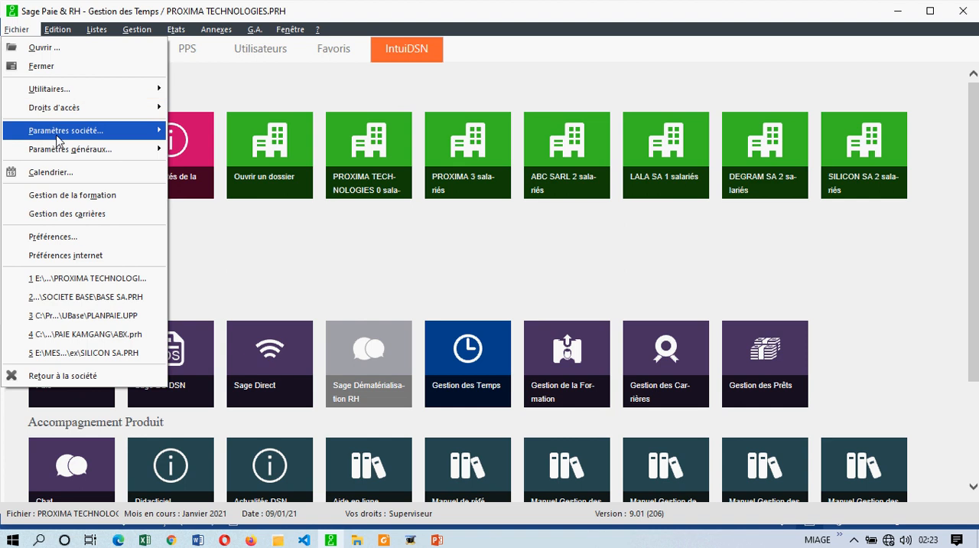
mouse_move(61, 137)
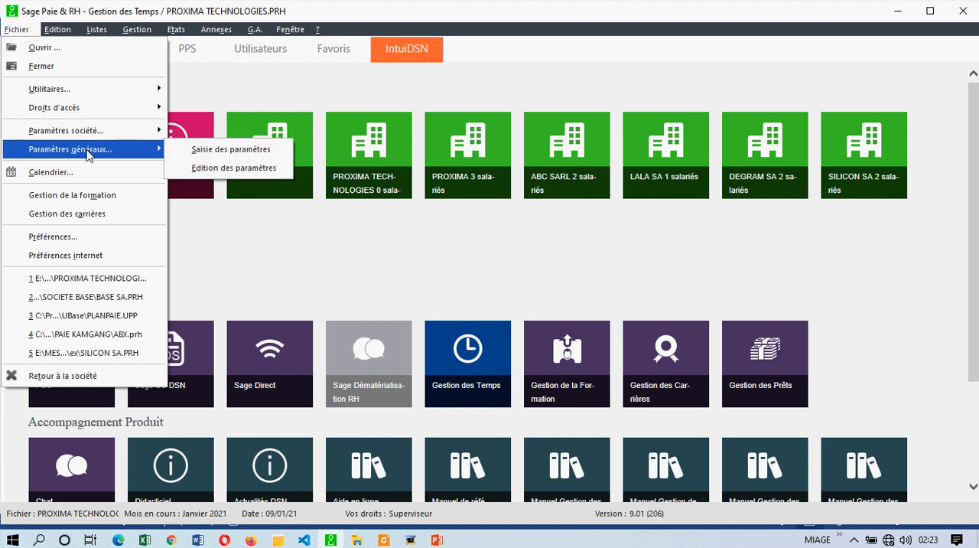
left_click(196, 148)
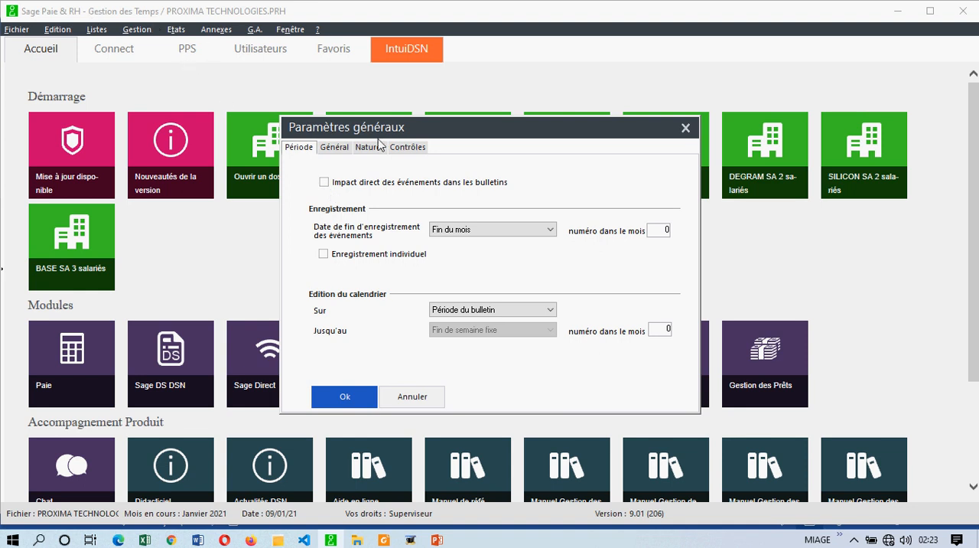
left_click_drag(371, 130, 387, 128)
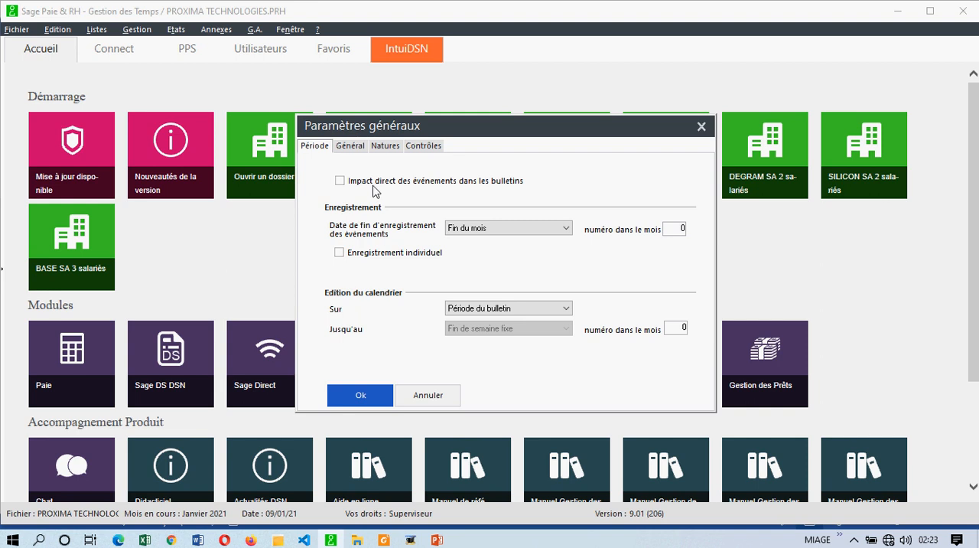
left_click(351, 146)
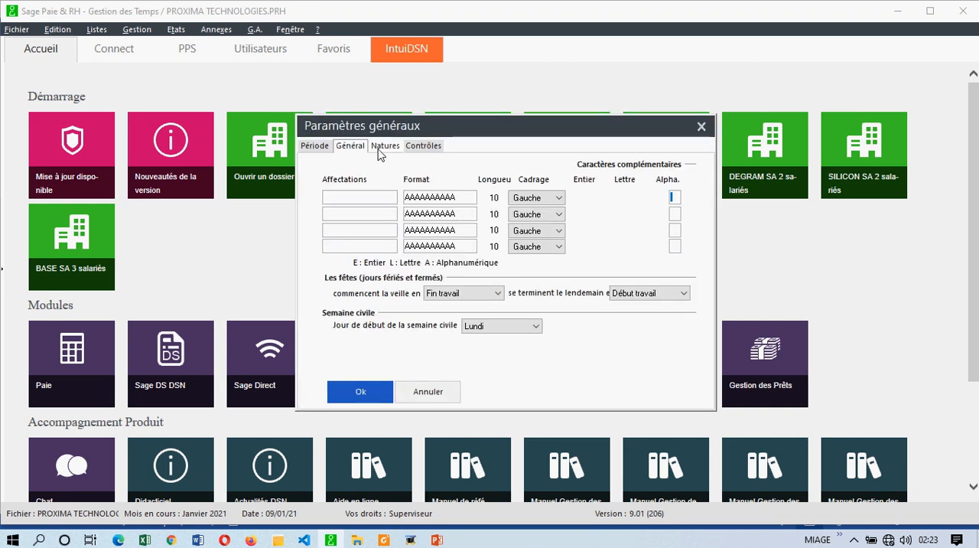
left_click(387, 151)
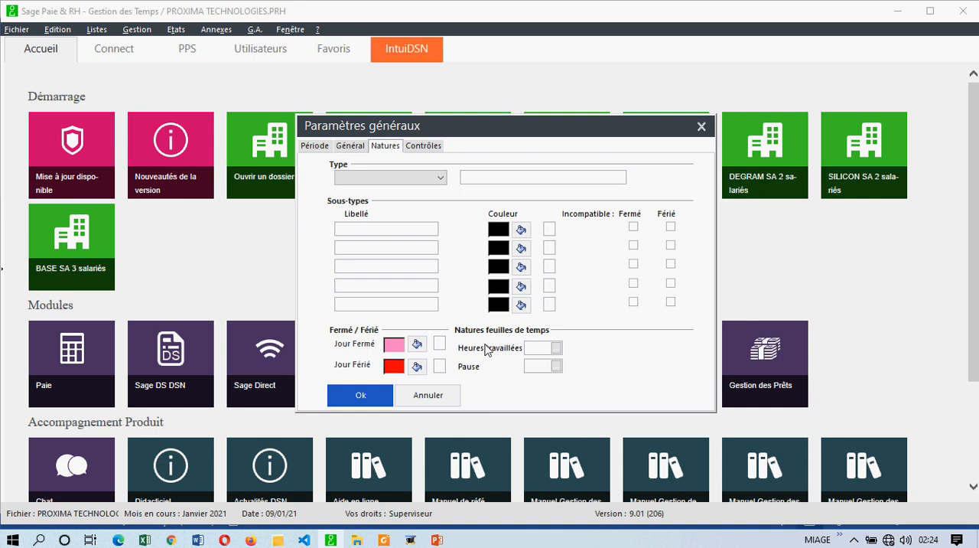
left_click(533, 347)
left_click(530, 366)
left_click(361, 395)
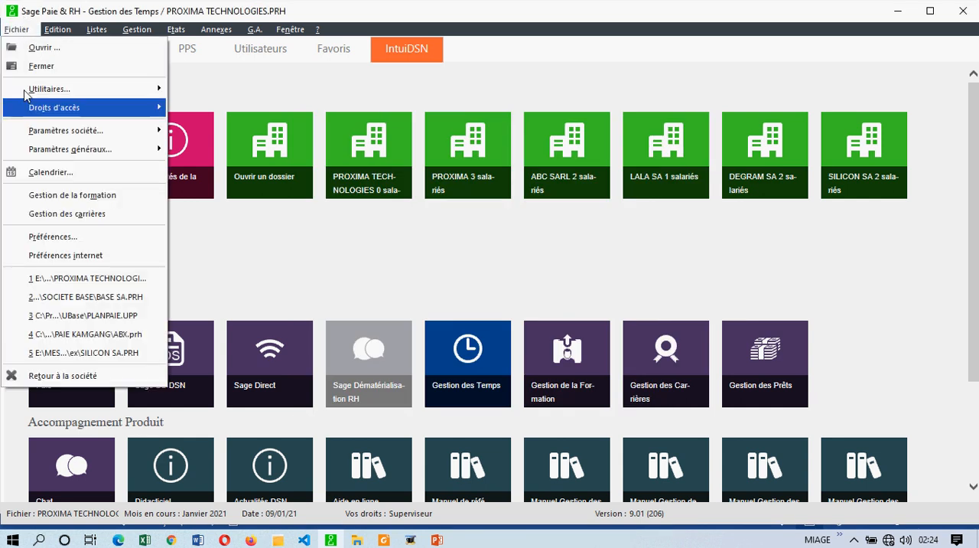
Step: In the company calendar, mark 27 January 2021 as a public holiday (Férié) and 28 January 2021 as closed (Fermé)
left_click(48, 172)
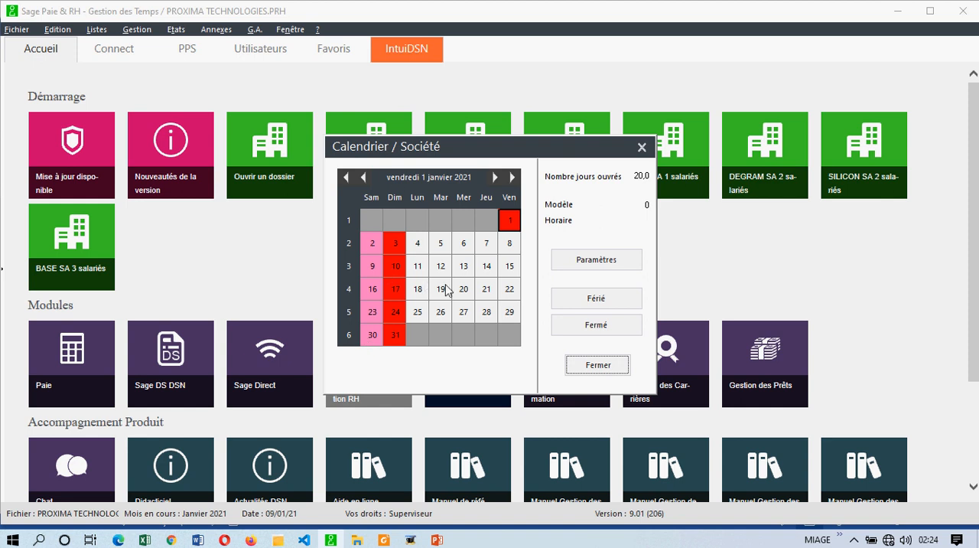
left_click(464, 313)
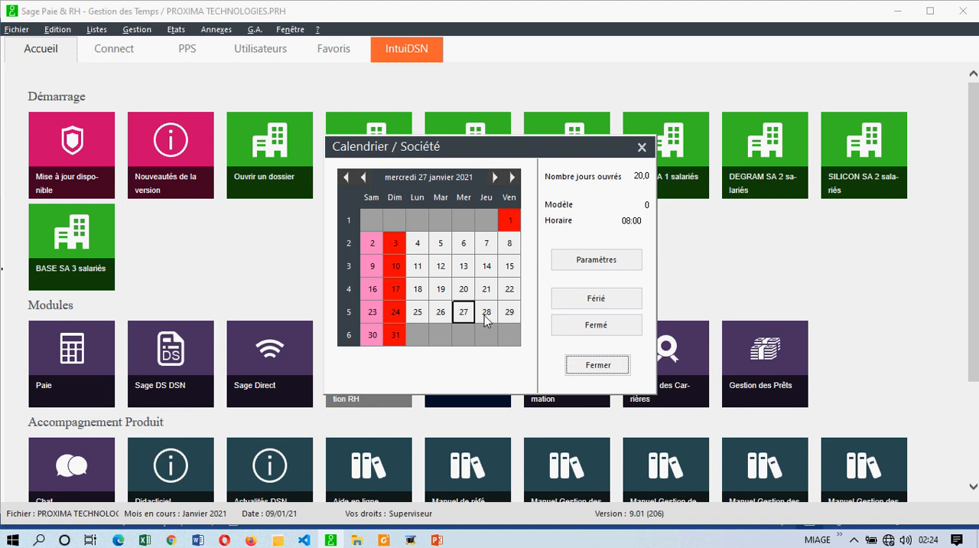
left_click(596, 299)
left_click(487, 315)
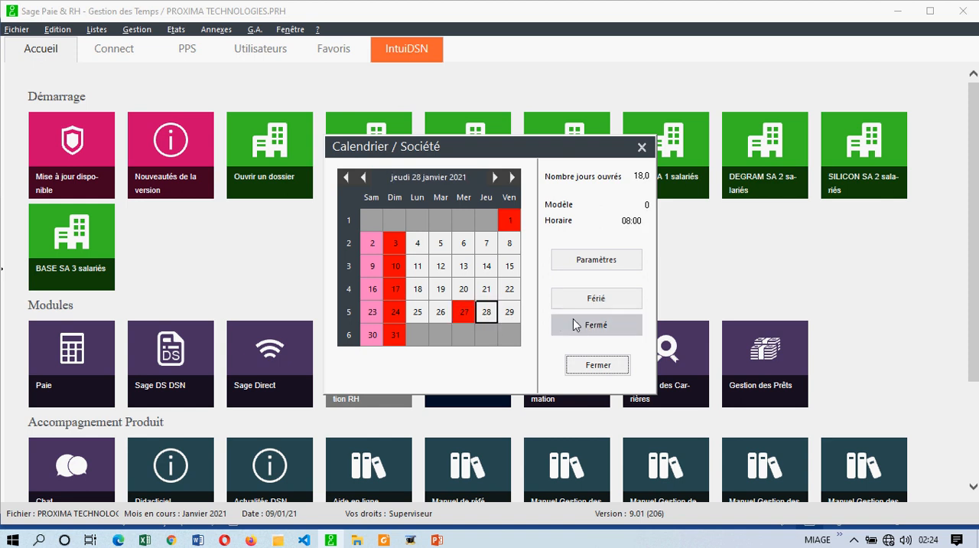
left_click(575, 324)
left_click(441, 288)
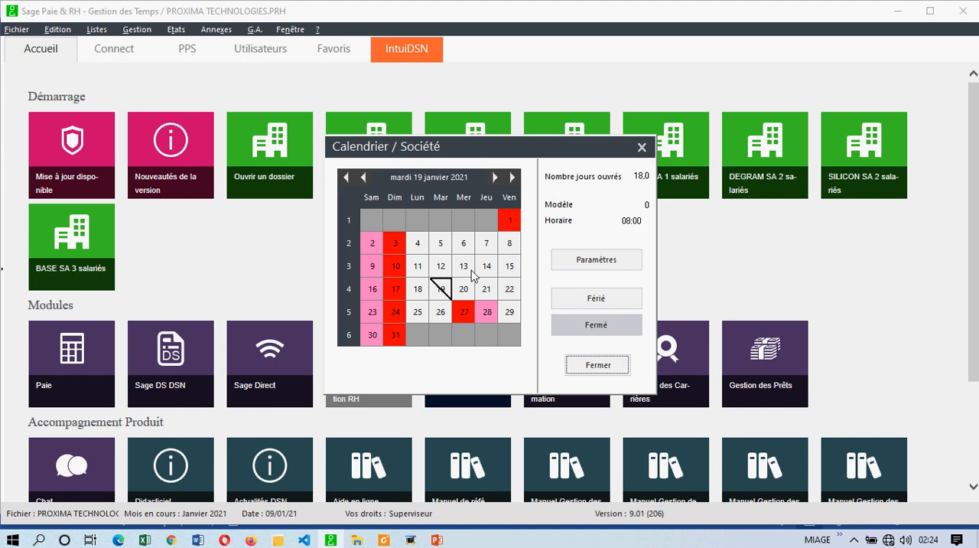
Step: Remove the Férié mark from 27 January 2021 and the Fermé mark from 28 January 2021, and close the company calendar
left_click(466, 311)
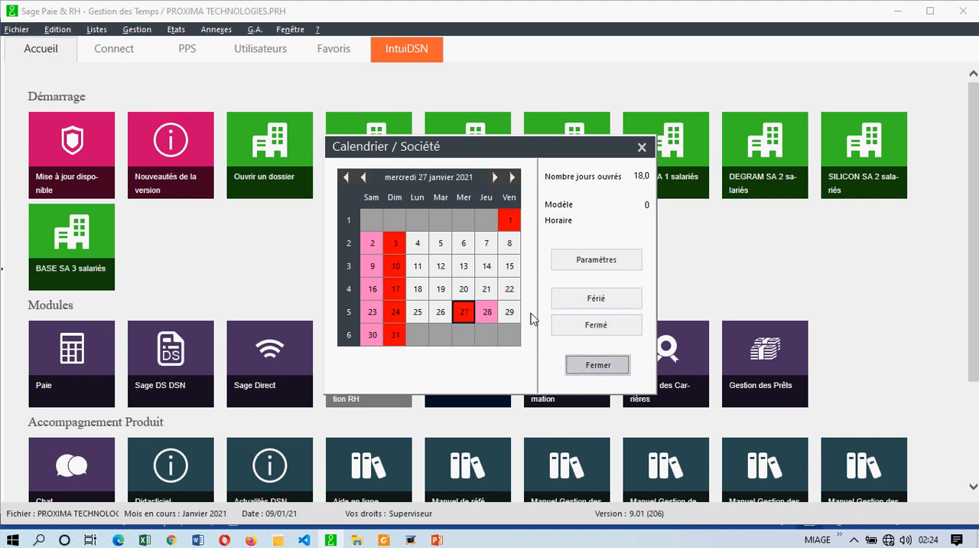
left_click(593, 304)
left_click(490, 316)
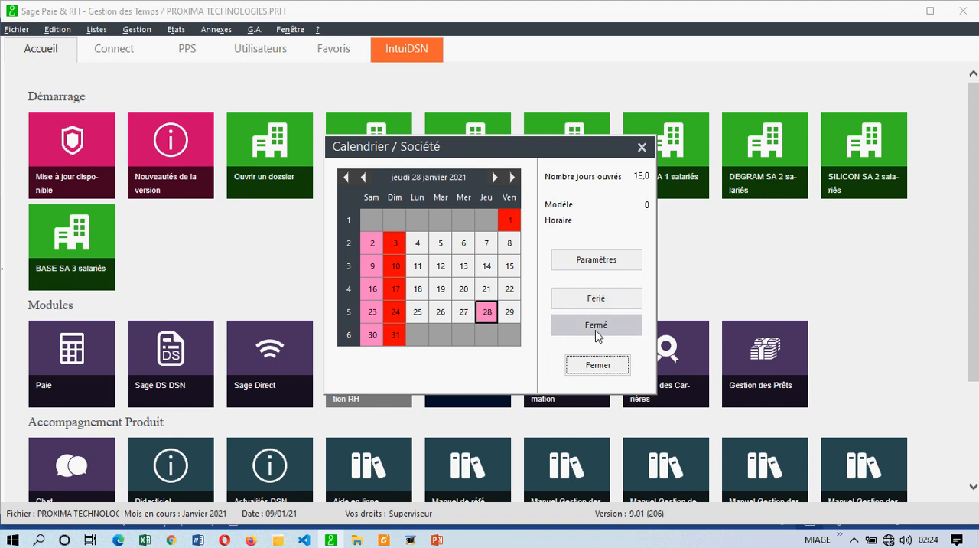
left_click(595, 328)
left_click(593, 365)
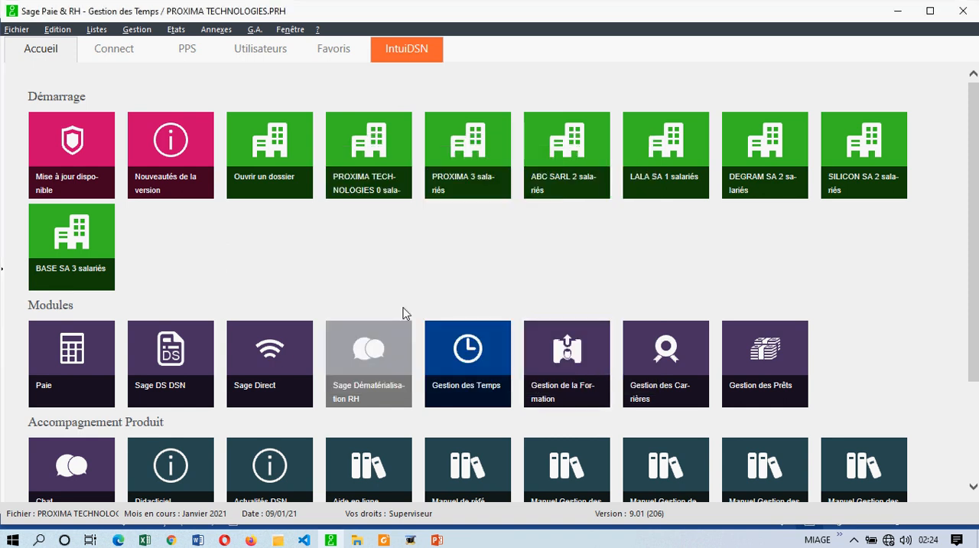